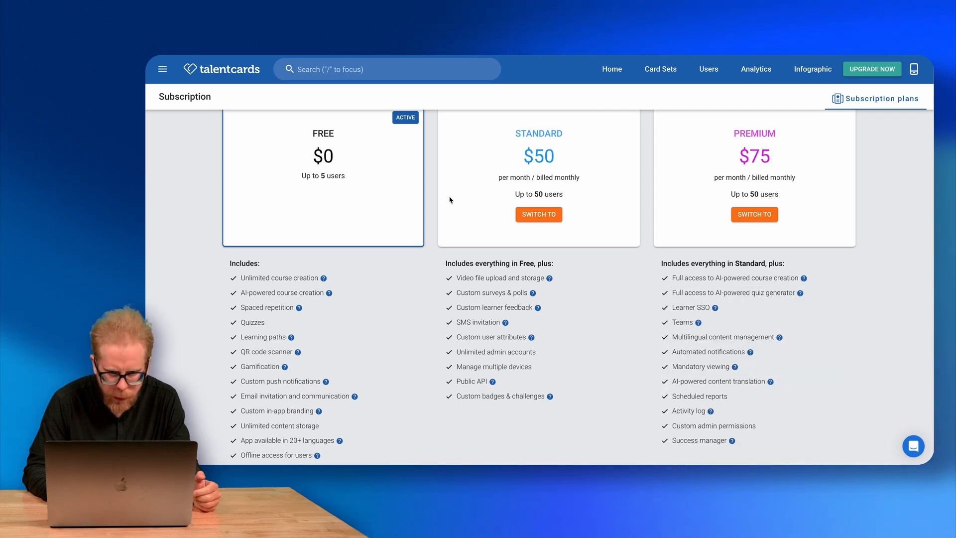
Step: Review the Zapier section of the system settings and open the TalentCards Zap templates
{"action": "scroll", "coordinate": [448, 199], "scroll_direction": "up", "scroll_amount": 4}
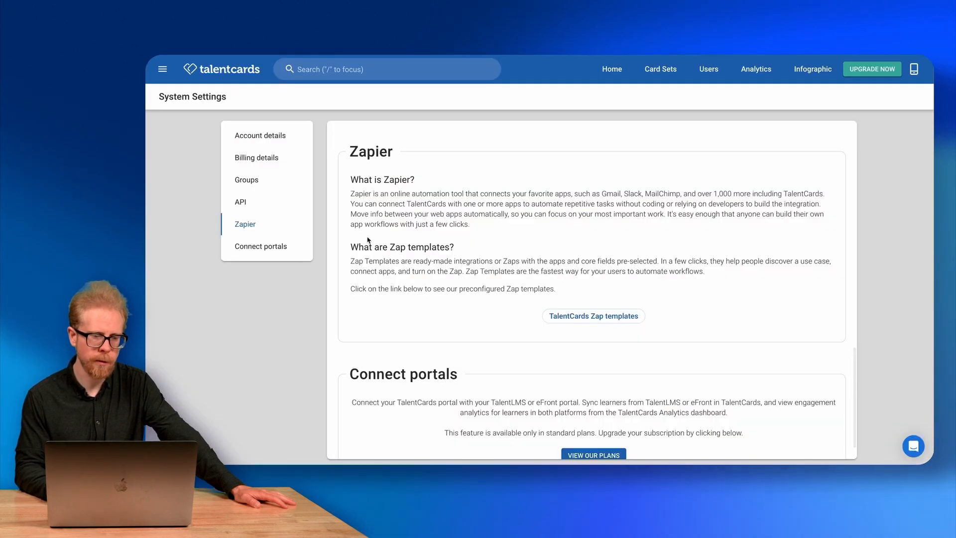
{"action": "left_click_drag", "start_coordinate": [680, 233], "coordinate": [687, 309]}
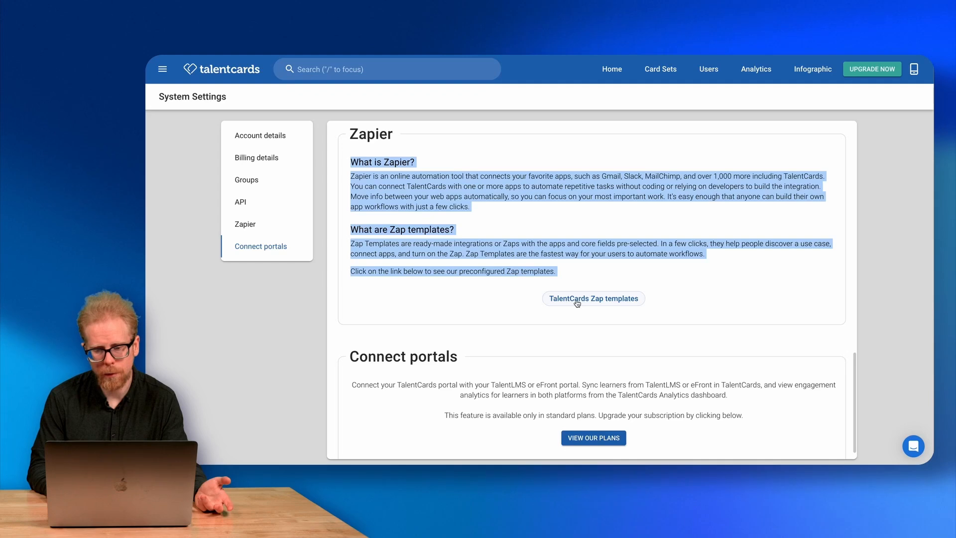
{"action": "left_click", "coordinate": [577, 299]}
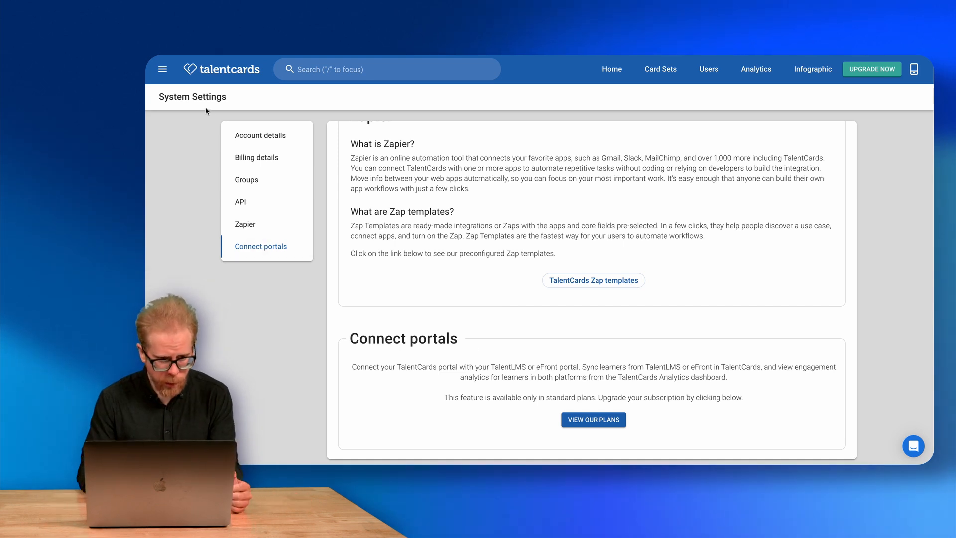
Step: Go to App control for VP Legacies and check the custom logo upload without choosing a file
{"action": "left_click", "coordinate": [163, 69]}
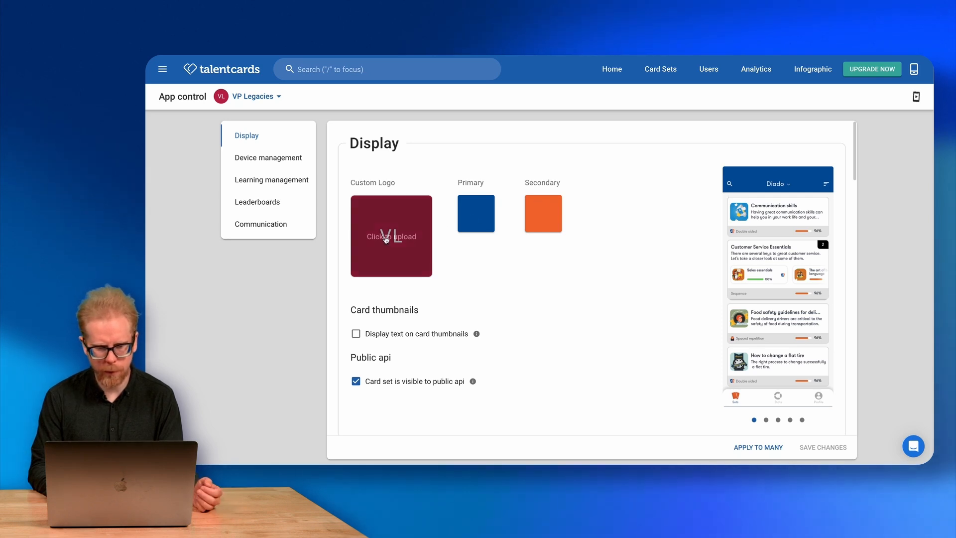
{"action": "left_click", "coordinate": [390, 239]}
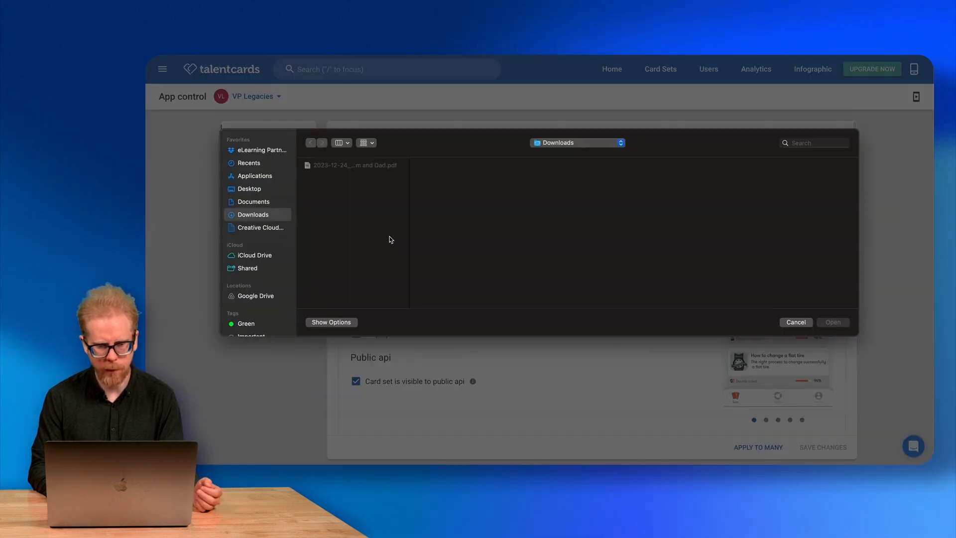
{"action": "left_click", "coordinate": [794, 322]}
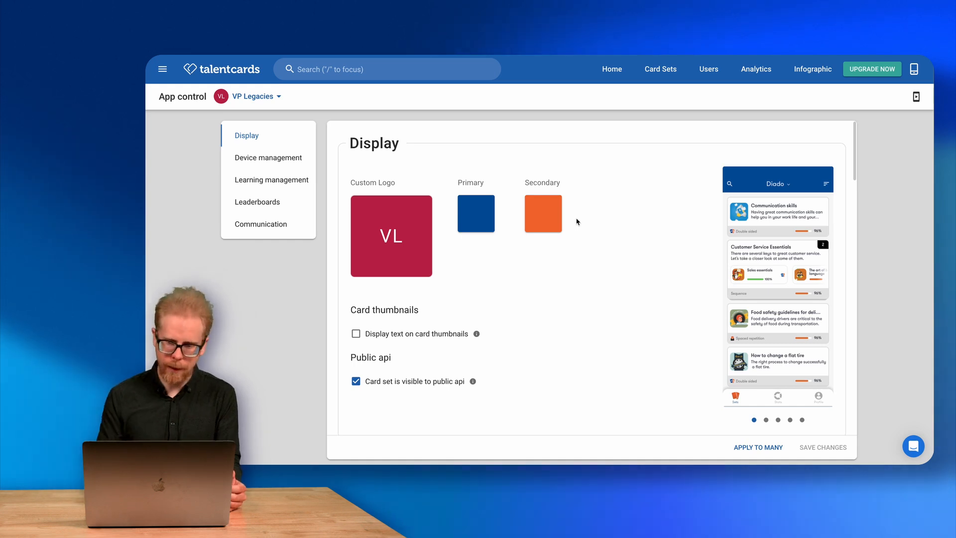
Step: Try toggling the card thumbnail text and public API visibility options, and read their help notes
{"action": "scroll", "coordinate": [441, 226], "scroll_direction": "down", "scroll_amount": 3}
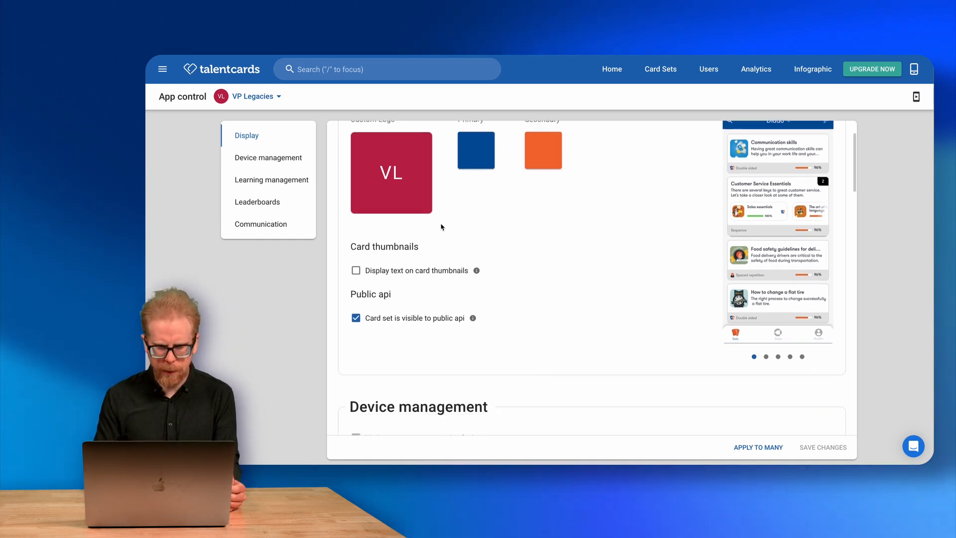
{"action": "scroll", "coordinate": [607, 233], "scroll_direction": "up", "scroll_amount": 3}
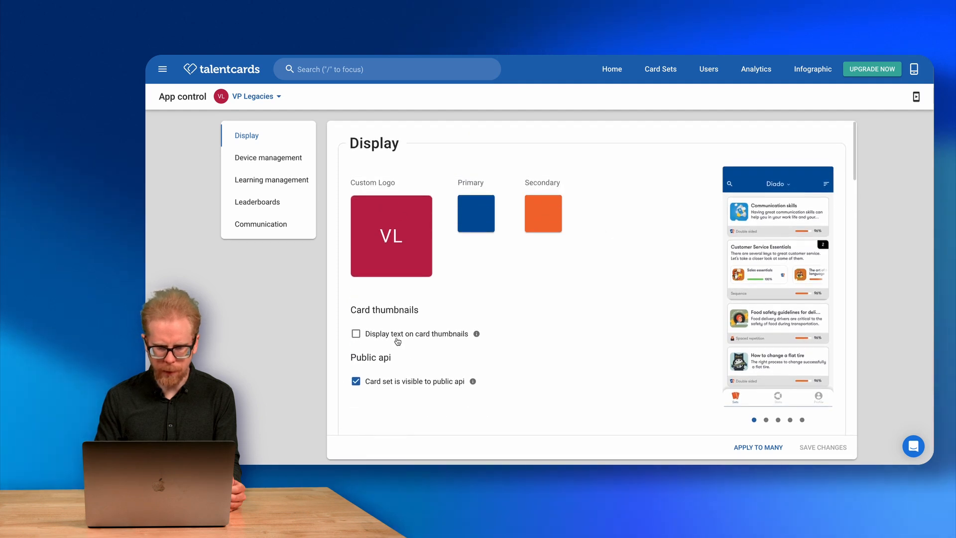
{"action": "left_click", "coordinate": [398, 340]}
{"action": "left_click", "coordinate": [398, 340]}
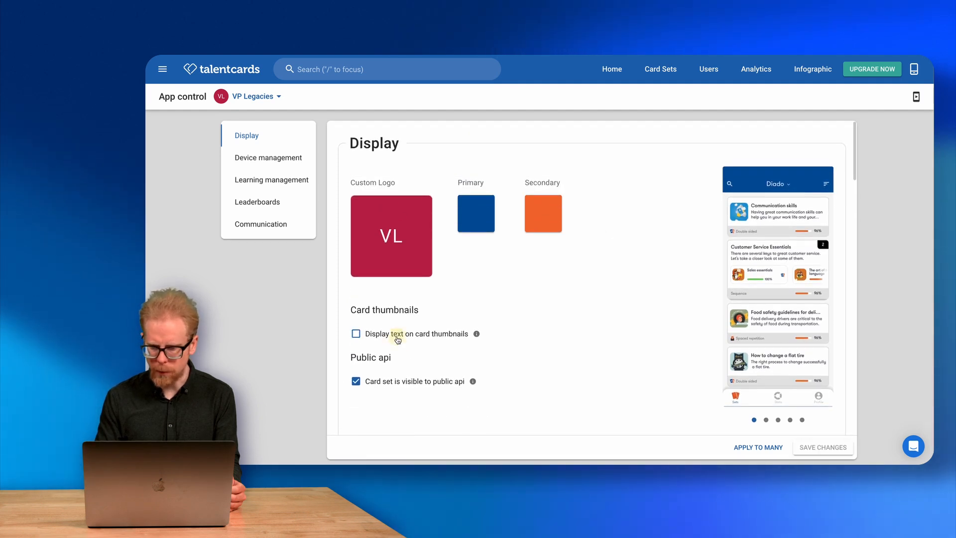
{"action": "left_click", "coordinate": [377, 384]}
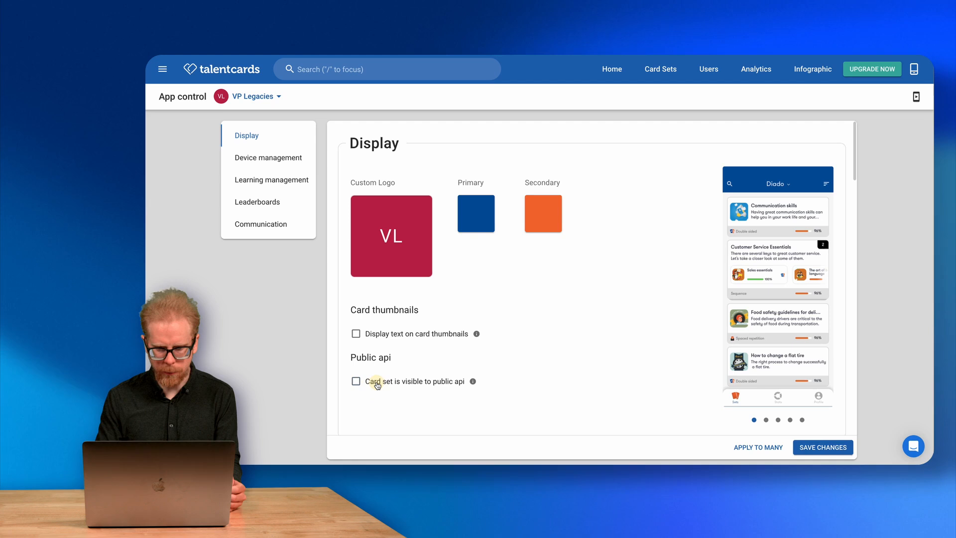
{"action": "left_click", "coordinate": [377, 384]}
{"action": "mouse_move", "coordinate": [473, 382]}
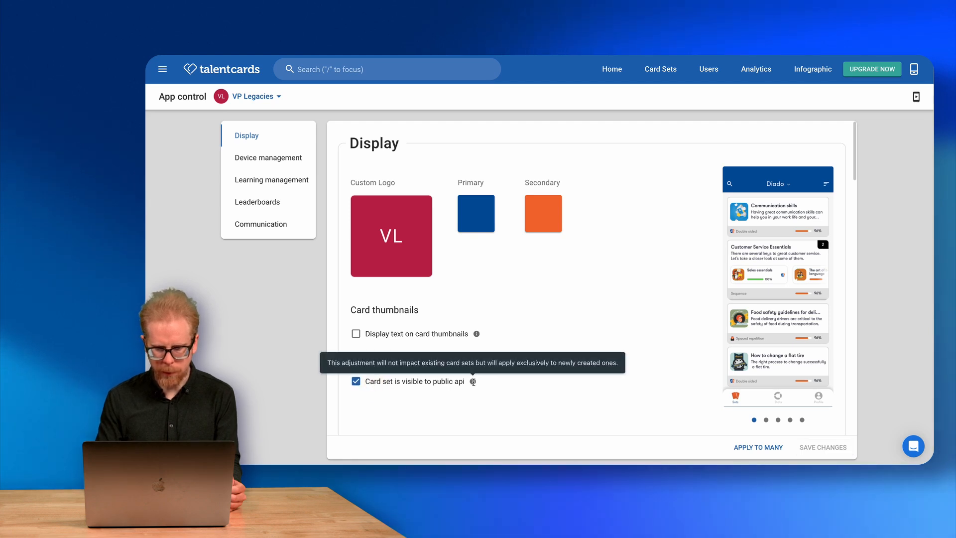
{"action": "mouse_move", "coordinate": [476, 334]}
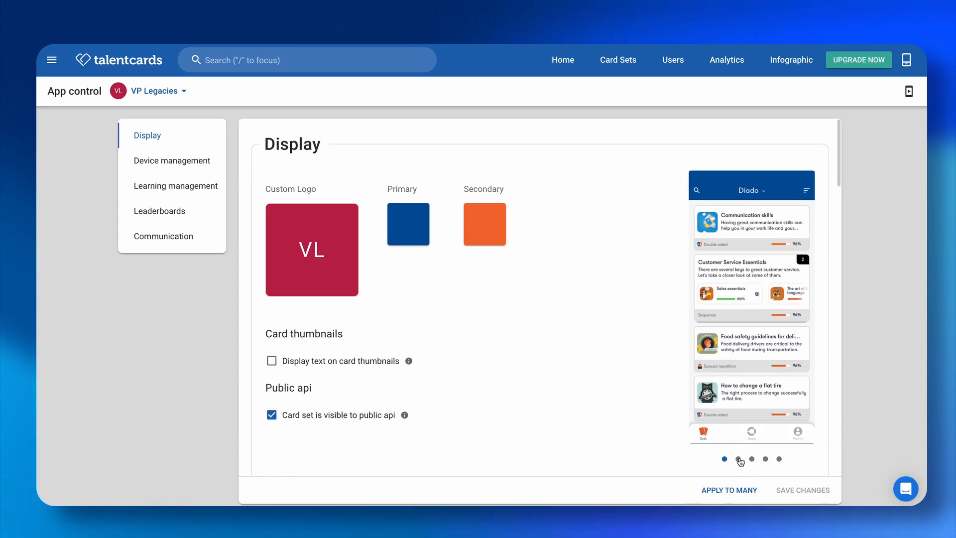
Step: Look through the five sample screens in the mobile app preview and return to the first one
{"action": "left_click", "coordinate": [738, 459]}
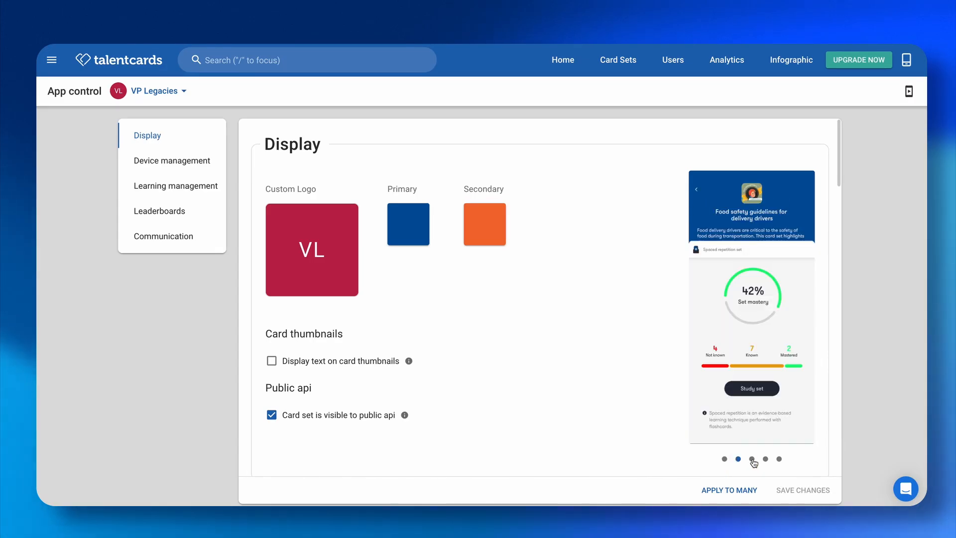
{"action": "left_click", "coordinate": [752, 460]}
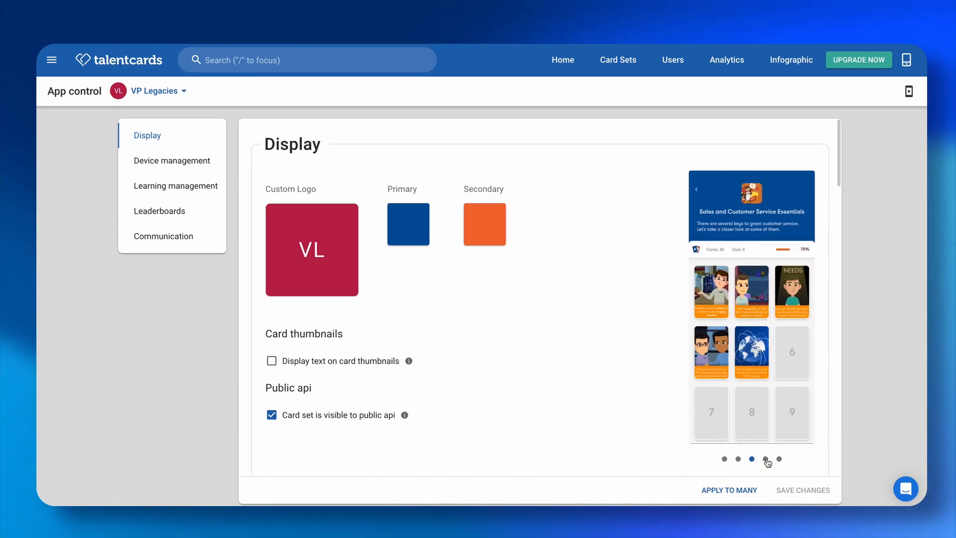
{"action": "left_click", "coordinate": [766, 460]}
{"action": "left_click", "coordinate": [779, 459]}
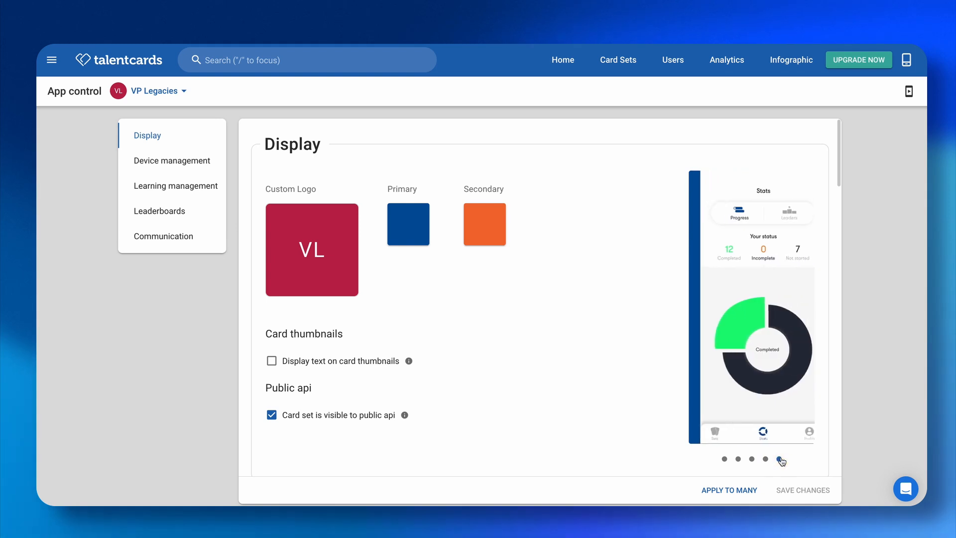
{"action": "left_click", "coordinate": [724, 458]}
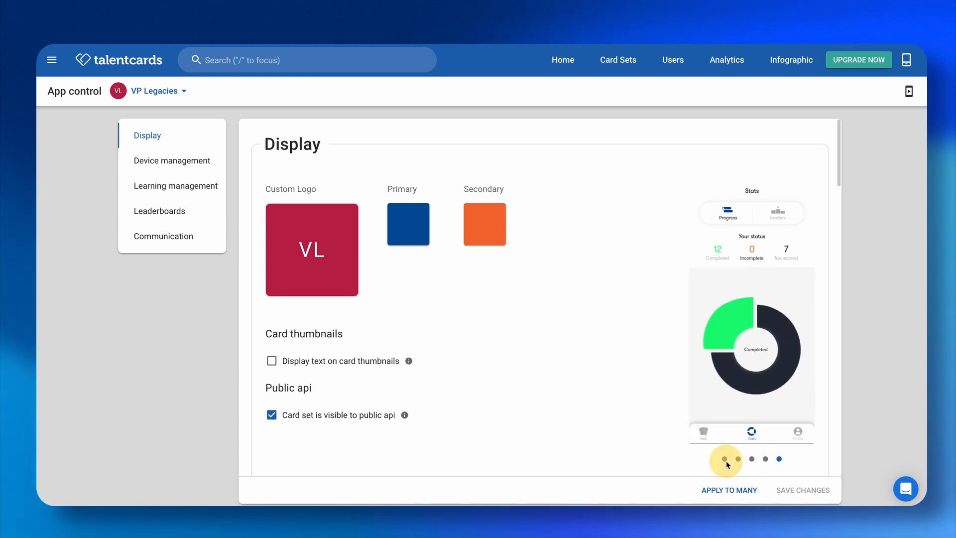
Step: Change the app's primary colour to green
{"action": "left_click", "coordinate": [412, 228]}
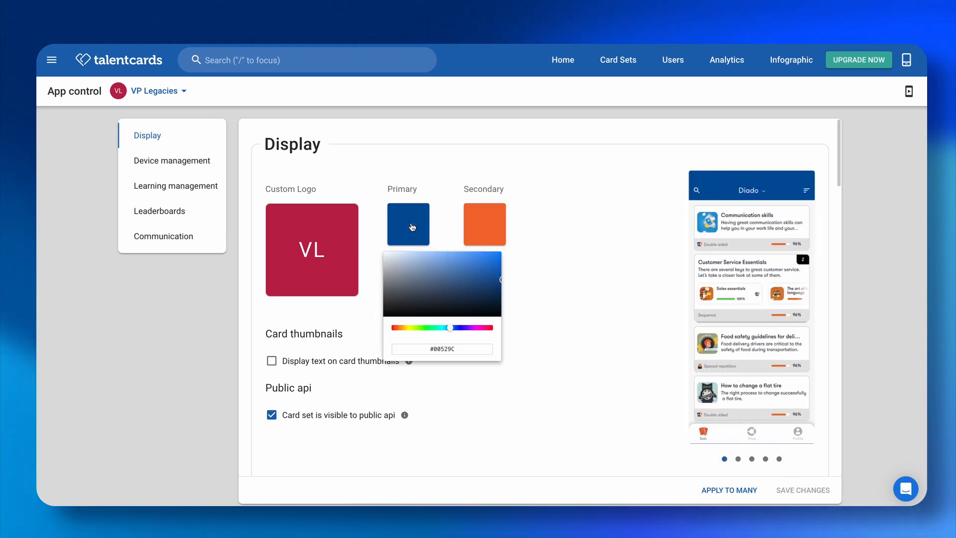
{"action": "left_click", "coordinate": [431, 327]}
{"action": "left_click", "coordinate": [584, 257]}
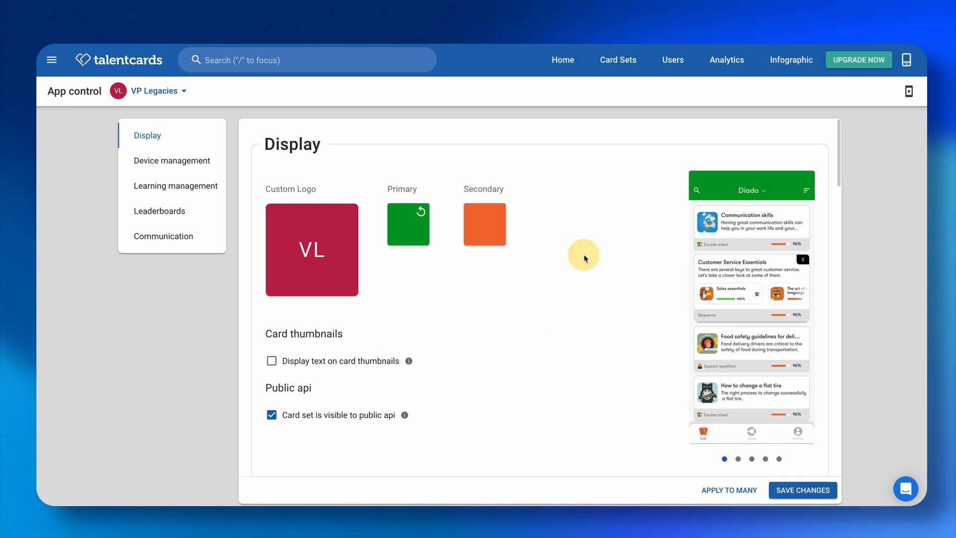
Step: Change the app's secondary colour to yellow
{"action": "left_click", "coordinate": [475, 213]}
{"action": "left_click_drag", "start_coordinate": [452, 310], "coordinate": [392, 233]}
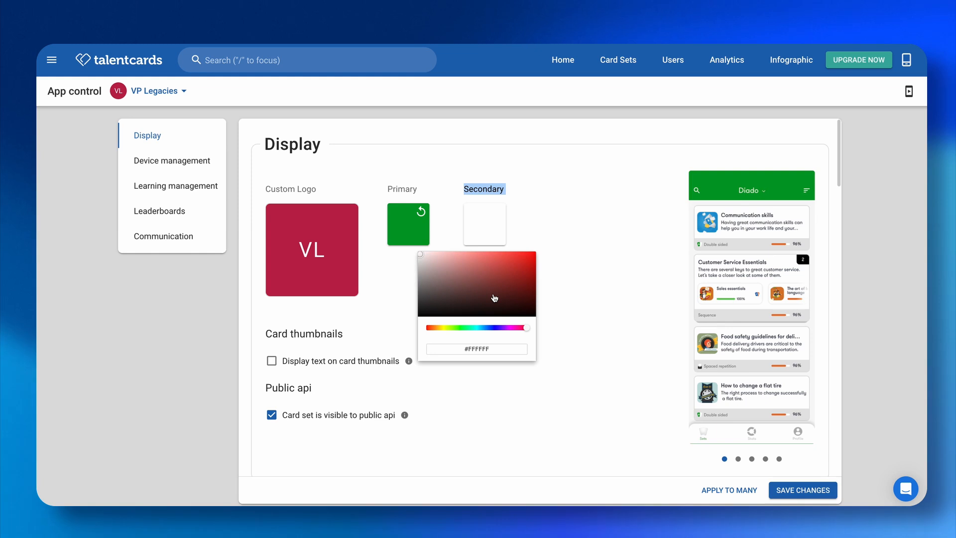
{"action": "left_click", "coordinate": [442, 328]}
{"action": "left_click_drag", "start_coordinate": [507, 290], "coordinate": [560, 220]}
{"action": "left_click", "coordinate": [617, 218]}
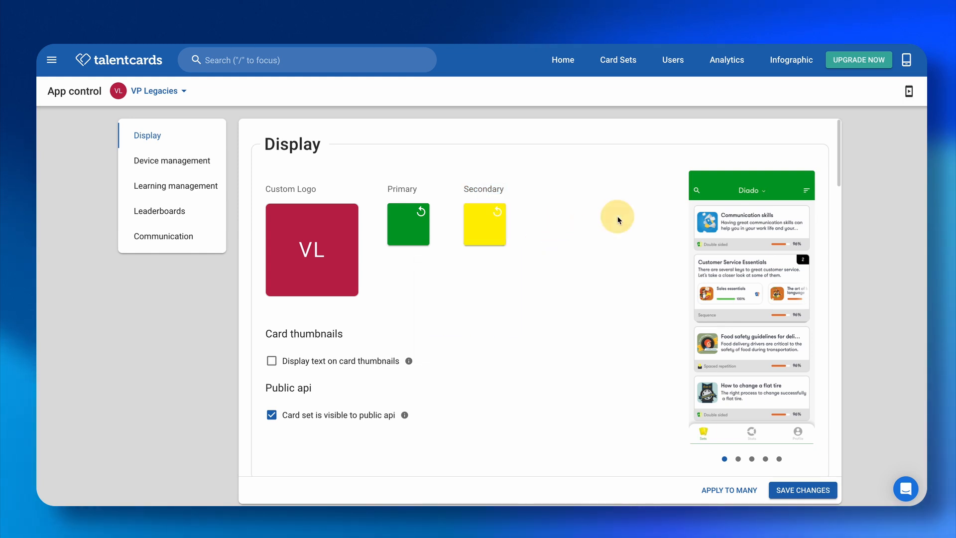
Step: Check the new colours on the remaining app preview screens and save the display changes
{"action": "left_click", "coordinate": [738, 459]}
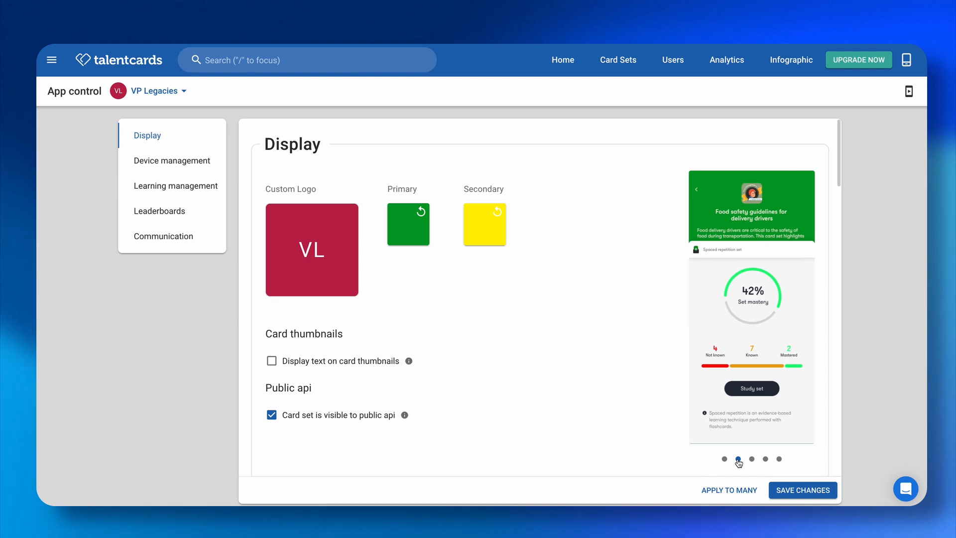
{"action": "left_click", "coordinate": [751, 458]}
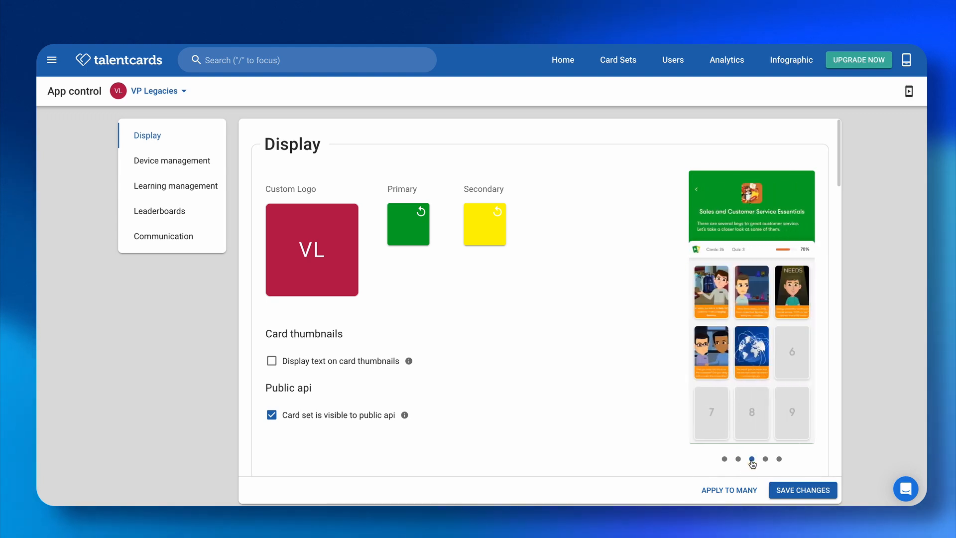
{"action": "left_click", "coordinate": [766, 459]}
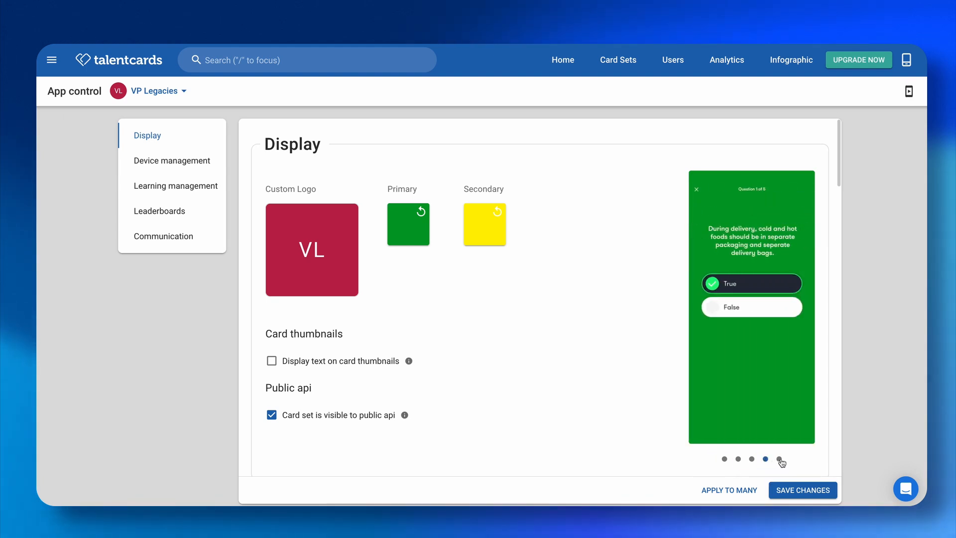
{"action": "left_click", "coordinate": [779, 459]}
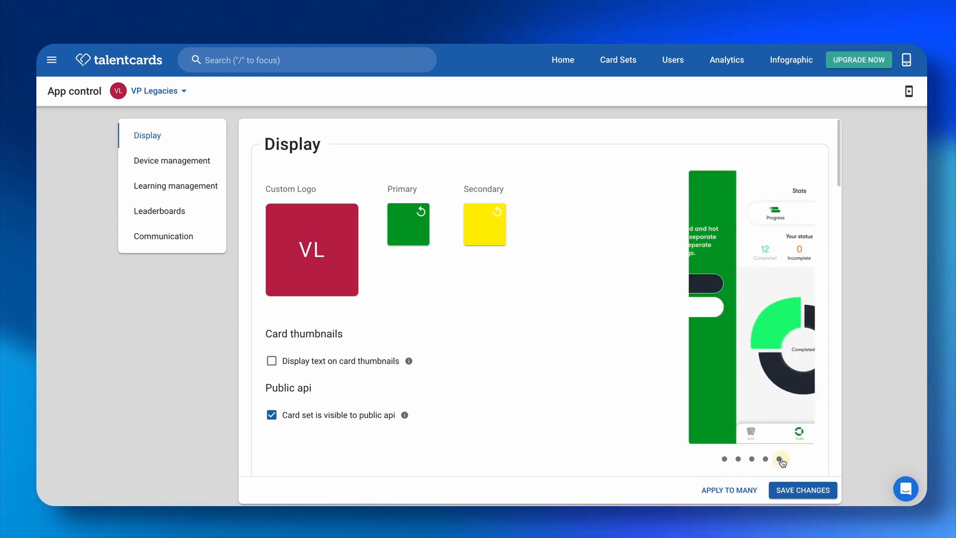
{"action": "left_click", "coordinate": [801, 493]}
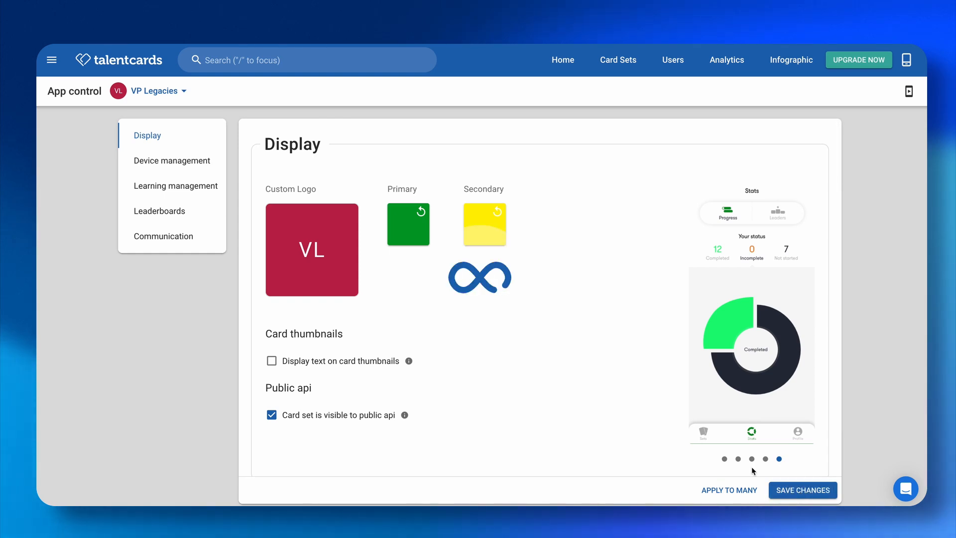
Step: In Device management, enable the option that forces learners to update their profile
{"action": "scroll", "coordinate": [465, 339], "scroll_direction": "down", "scroll_amount": 5}
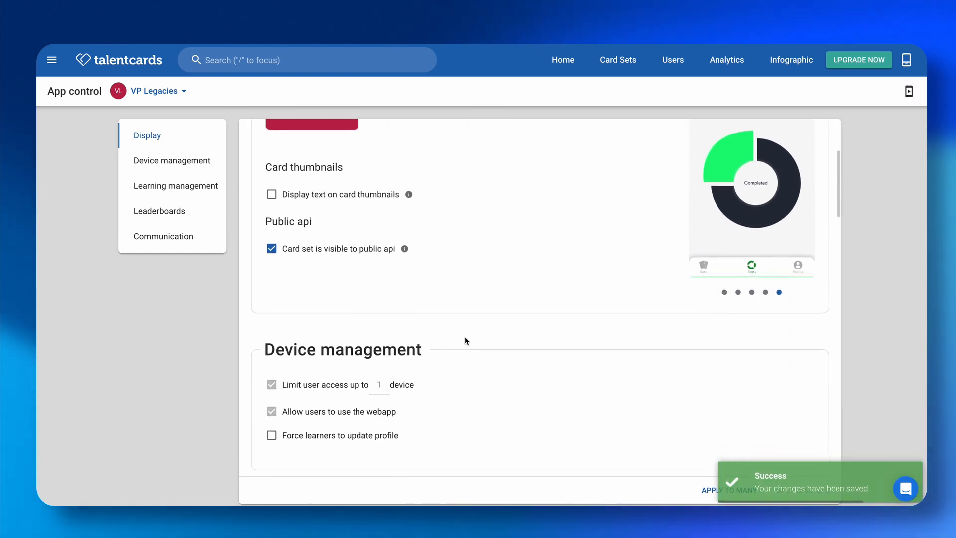
{"action": "scroll", "coordinate": [526, 316], "scroll_direction": "down", "scroll_amount": 1}
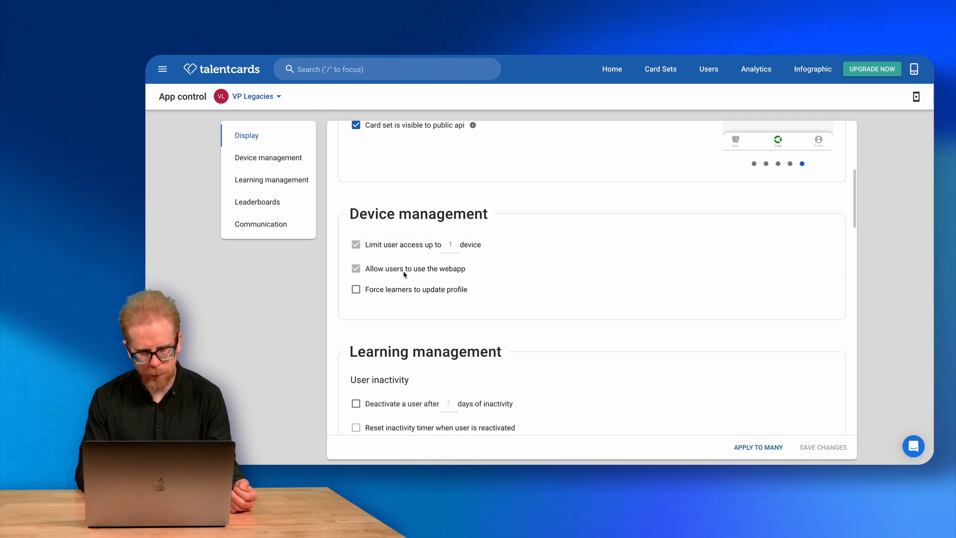
{"action": "scroll", "coordinate": [404, 273], "scroll_direction": "down", "scroll_amount": 1}
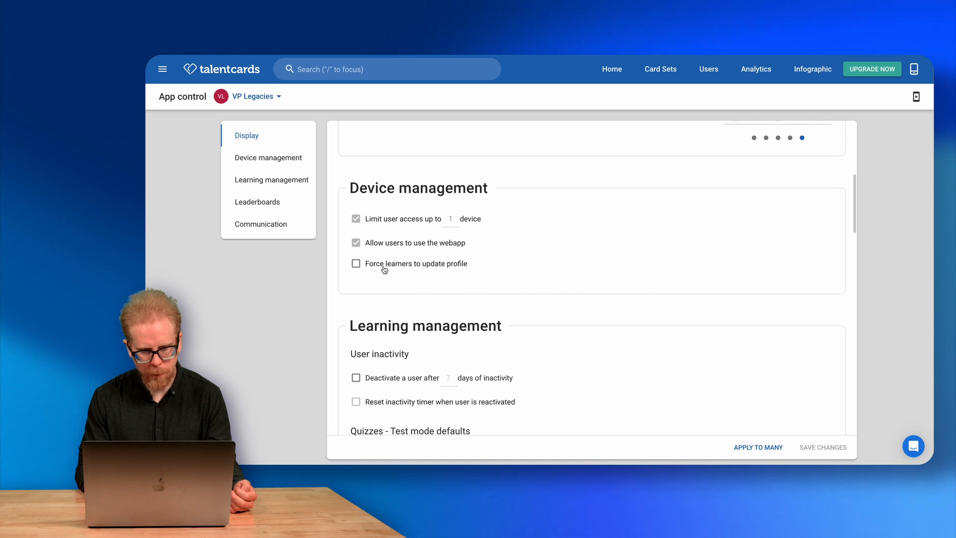
{"action": "scroll", "coordinate": [383, 269], "scroll_direction": "down", "scroll_amount": 2}
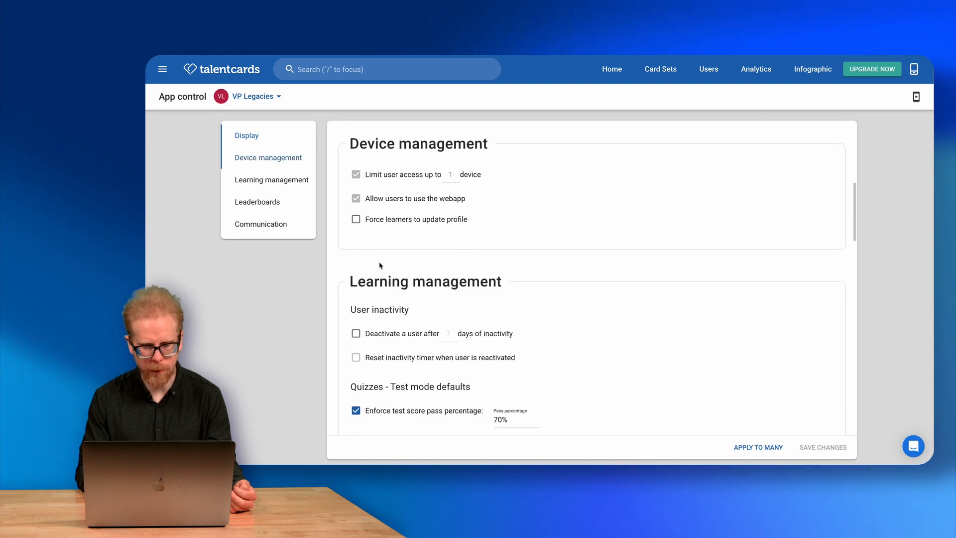
{"action": "left_click", "coordinate": [356, 220]}
{"action": "scroll", "coordinate": [523, 262], "scroll_direction": "down", "scroll_amount": 1}
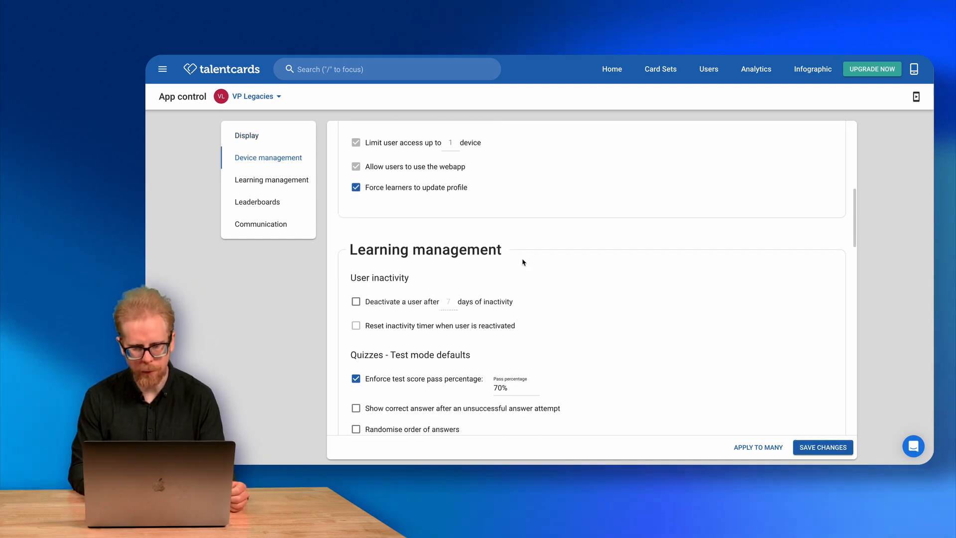
Step: In Learning management, deactivate users after 90 days of inactivity, with the inactivity timer reset when a user is reactivated
{"action": "scroll", "coordinate": [523, 262], "scroll_direction": "down", "scroll_amount": 5}
{"action": "scroll", "coordinate": [523, 262], "scroll_direction": "up", "scroll_amount": 7}
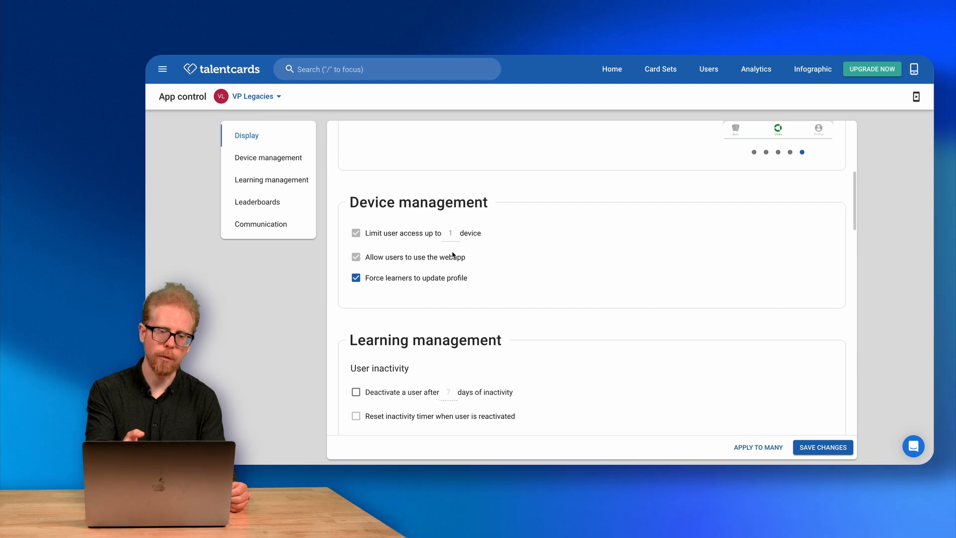
{"action": "scroll", "coordinate": [451, 224], "scroll_direction": "down", "scroll_amount": 3}
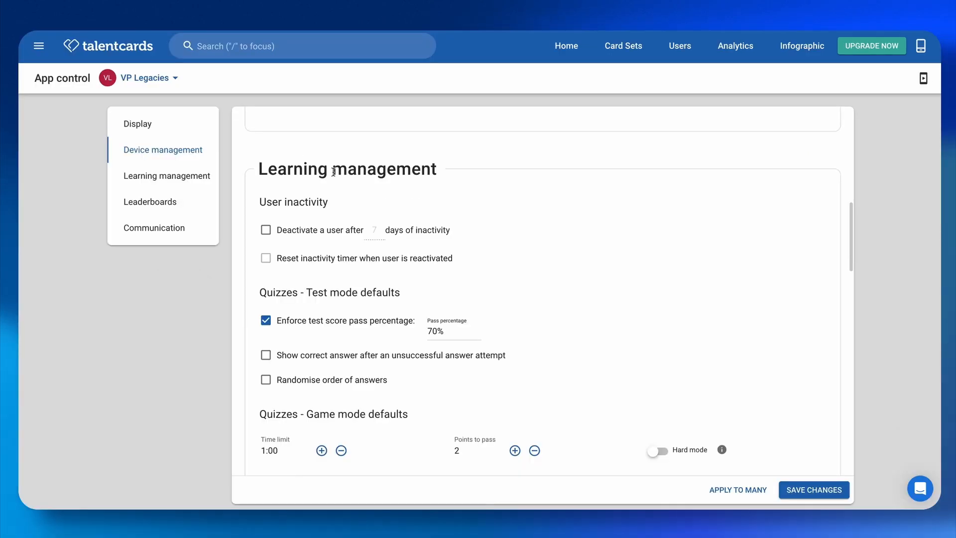
{"action": "scroll", "coordinate": [333, 172], "scroll_direction": "down", "scroll_amount": 1}
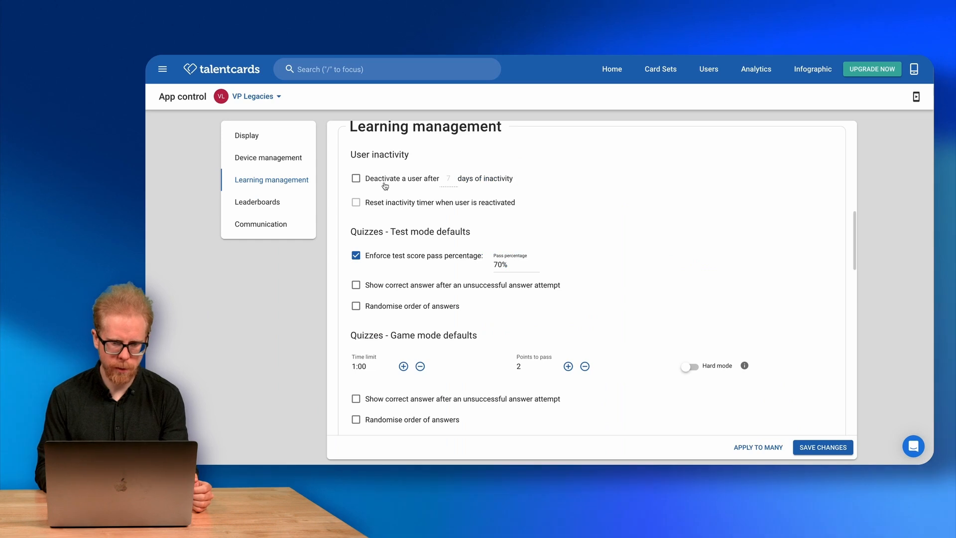
{"action": "left_click", "coordinate": [356, 180]}
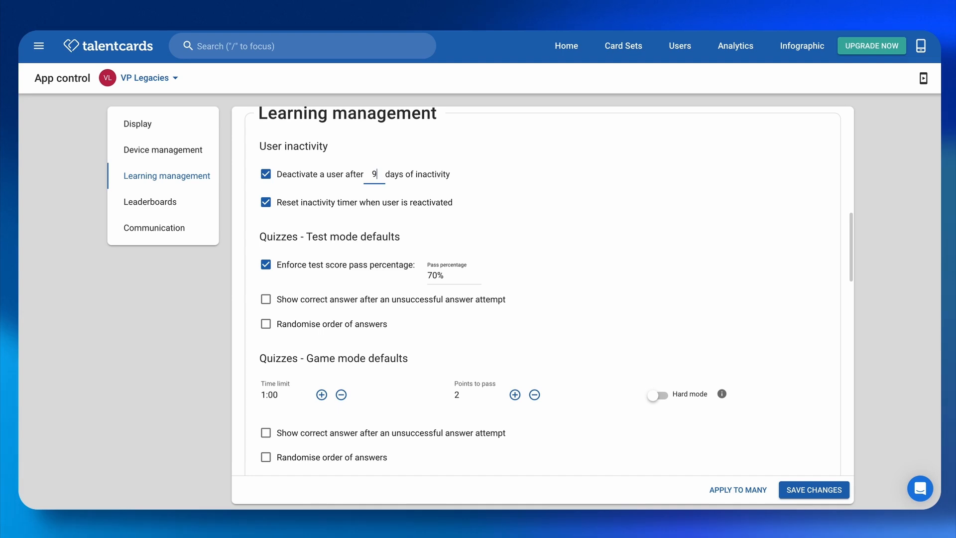
{"action": "left_click", "coordinate": [433, 166]}
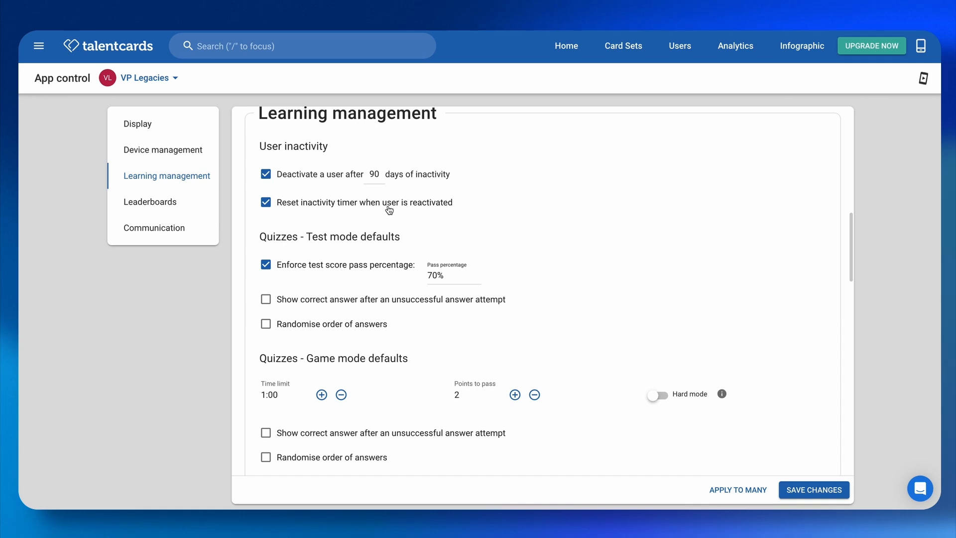
Step: In the quiz defaults, randomise the order of answers for test mode and turn on Hard mode for game mode
{"action": "scroll", "coordinate": [388, 207], "scroll_direction": "down", "scroll_amount": 3}
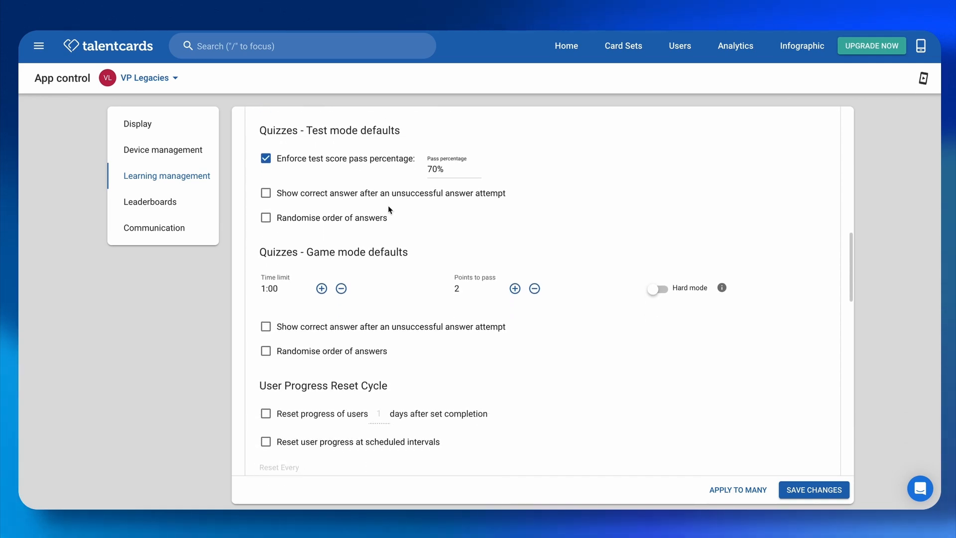
{"action": "scroll", "coordinate": [356, 158], "scroll_direction": "down", "scroll_amount": 1}
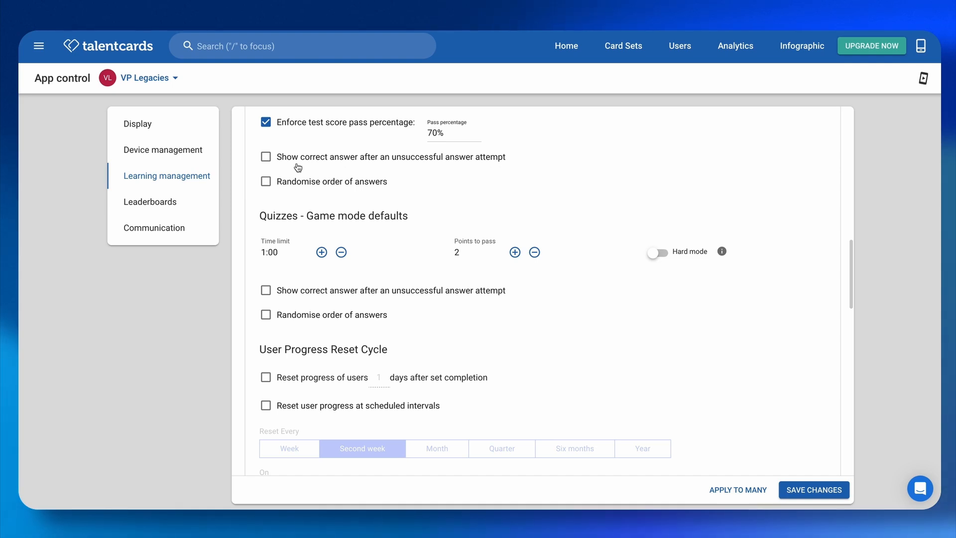
{"action": "scroll", "coordinate": [314, 159], "scroll_direction": "down", "scroll_amount": 1}
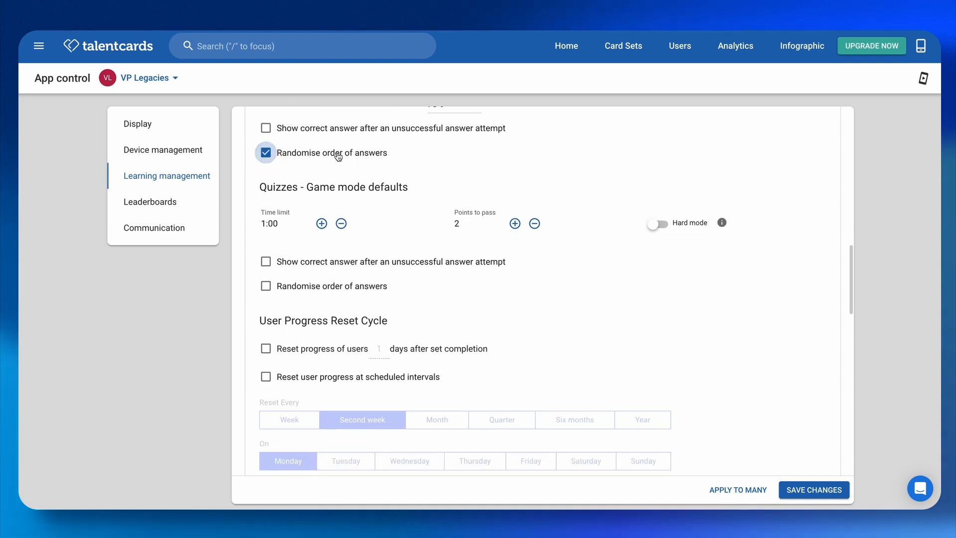
{"action": "scroll", "coordinate": [338, 157], "scroll_direction": "up", "scroll_amount": 5}
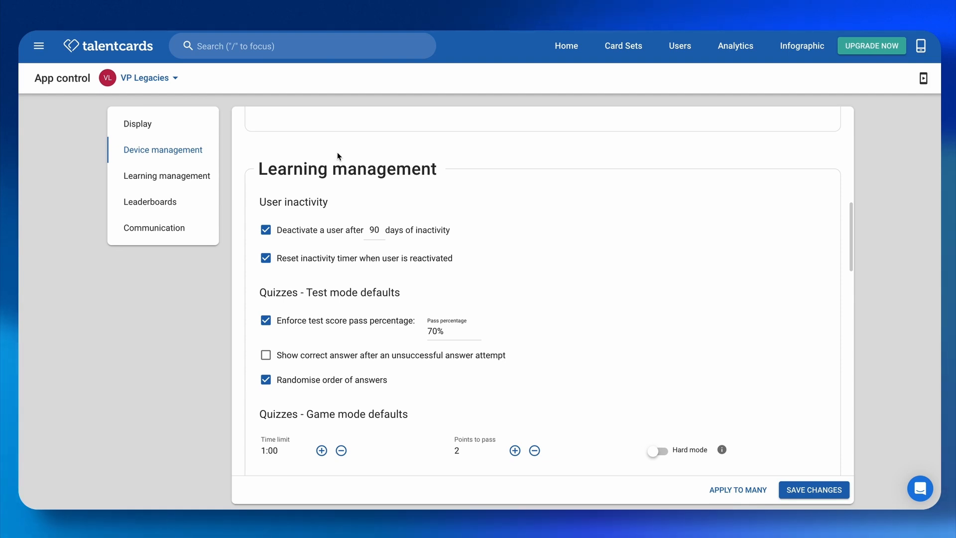
{"action": "scroll", "coordinate": [336, 151], "scroll_direction": "down", "scroll_amount": 10}
{"action": "scroll", "coordinate": [310, 207], "scroll_direction": "up", "scroll_amount": 6}
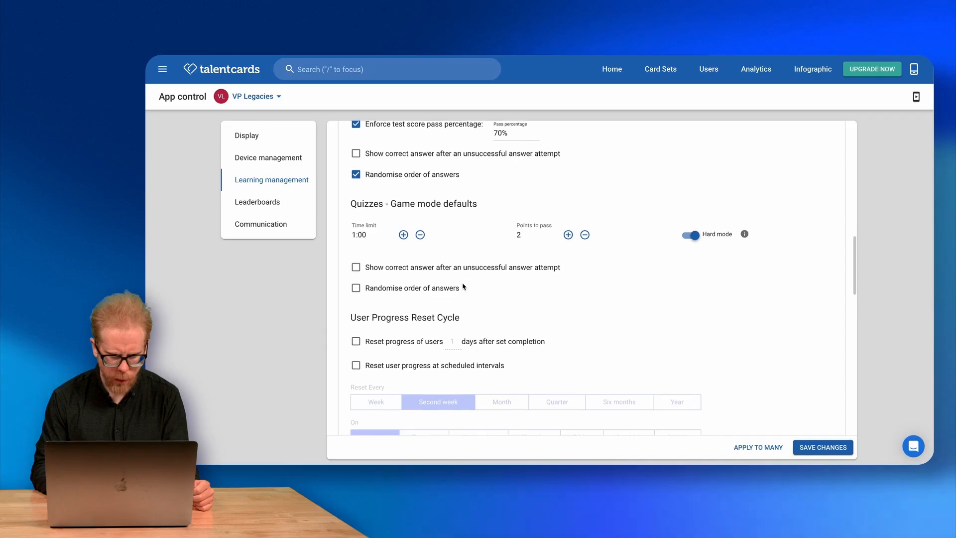
Step: In the User Progress Reset Cycle settings, enable resetting user progress at scheduled intervals
{"action": "scroll", "coordinate": [441, 198], "scroll_direction": "down", "scroll_amount": 3}
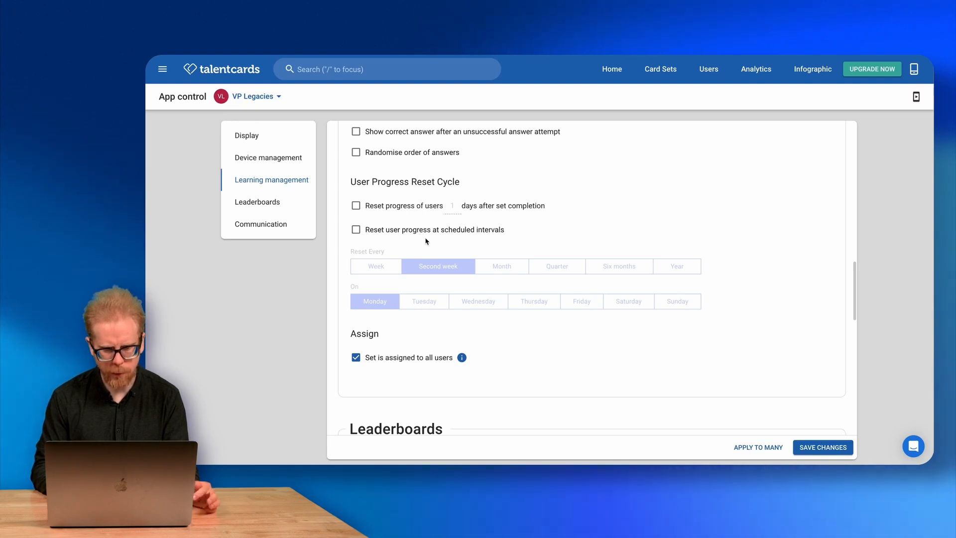
{"action": "scroll", "coordinate": [425, 241], "scroll_direction": "down", "scroll_amount": 2}
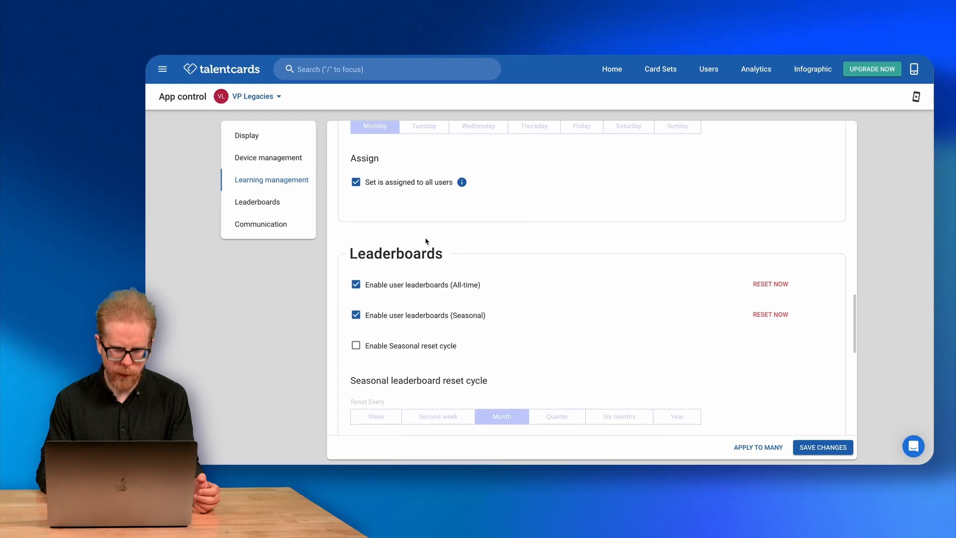
{"action": "scroll", "coordinate": [426, 241], "scroll_direction": "up", "scroll_amount": 5}
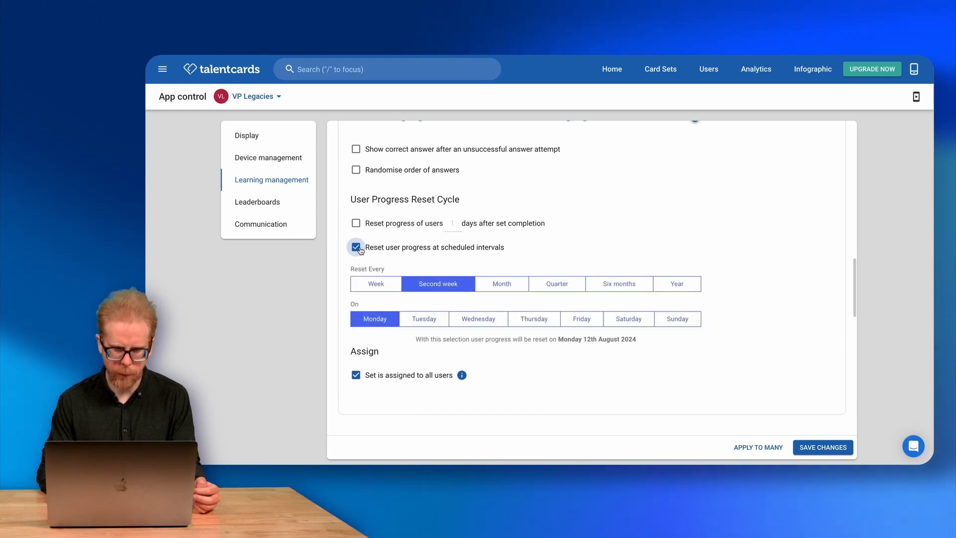
{"action": "left_click", "coordinate": [356, 247]}
Step: In the Leaderboards settings, enable the Seasonal reset cycle
{"action": "scroll", "coordinate": [616, 209], "scroll_direction": "down", "scroll_amount": 6}
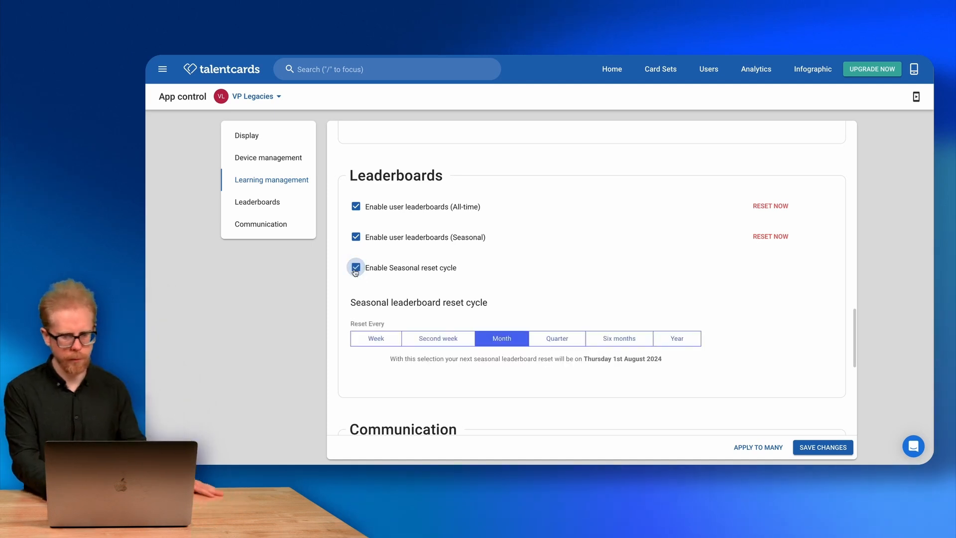
{"action": "scroll", "coordinate": [502, 324], "scroll_direction": "down", "scroll_amount": 2}
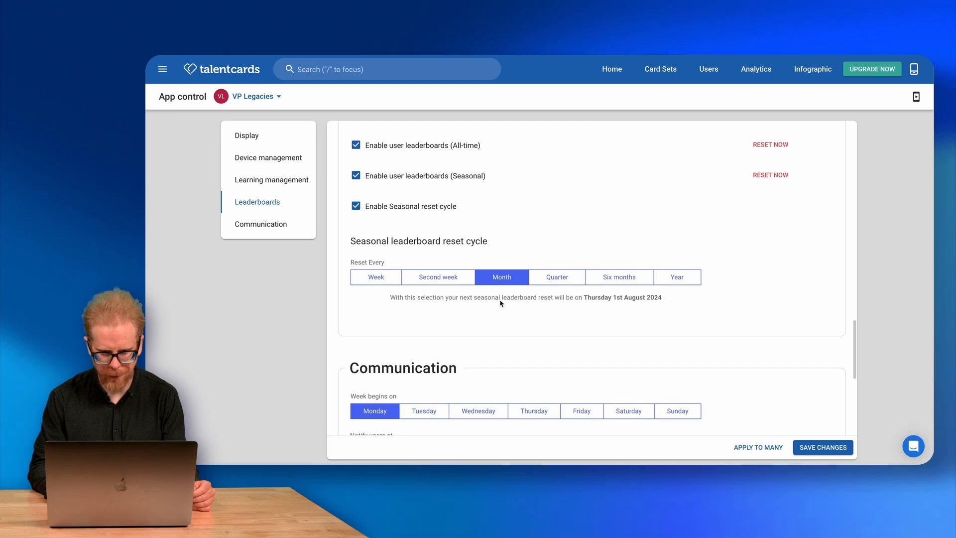
{"action": "scroll", "coordinate": [496, 283], "scroll_direction": "down", "scroll_amount": 1}
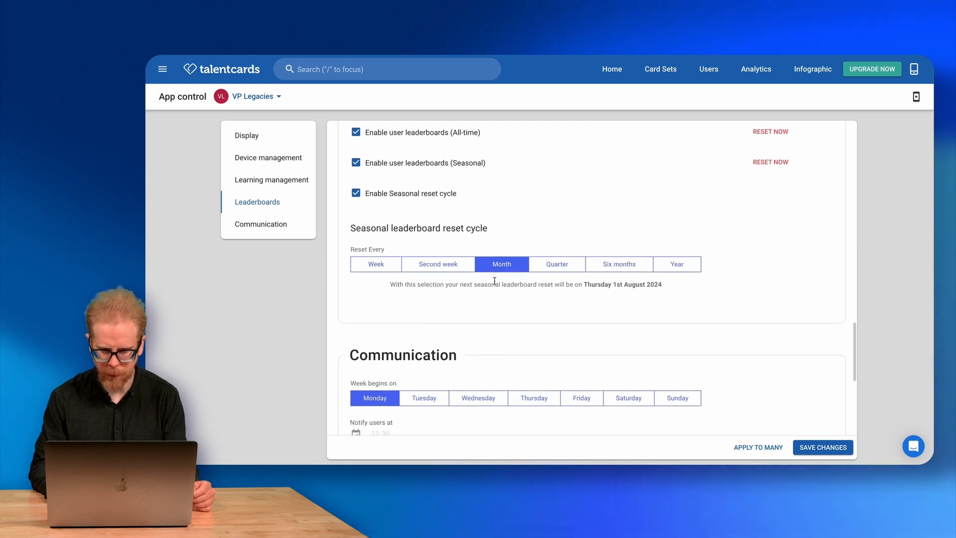
{"action": "scroll", "coordinate": [495, 284], "scroll_direction": "down", "scroll_amount": 2}
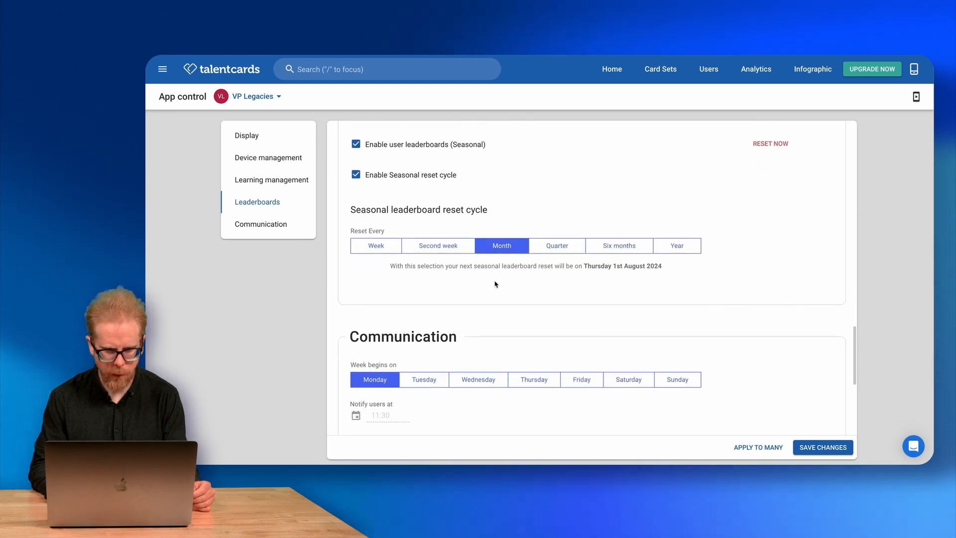
Step: Examine the Communication settings for the start of the week, notification time, push notifications and emails
{"action": "scroll", "coordinate": [394, 305], "scroll_direction": "down", "scroll_amount": 2}
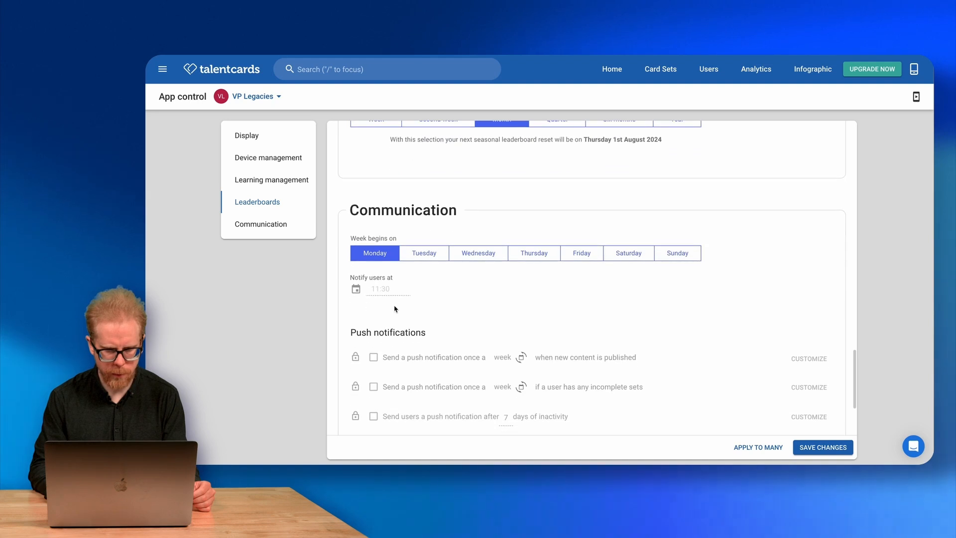
{"action": "scroll", "coordinate": [384, 256], "scroll_direction": "down", "scroll_amount": 1}
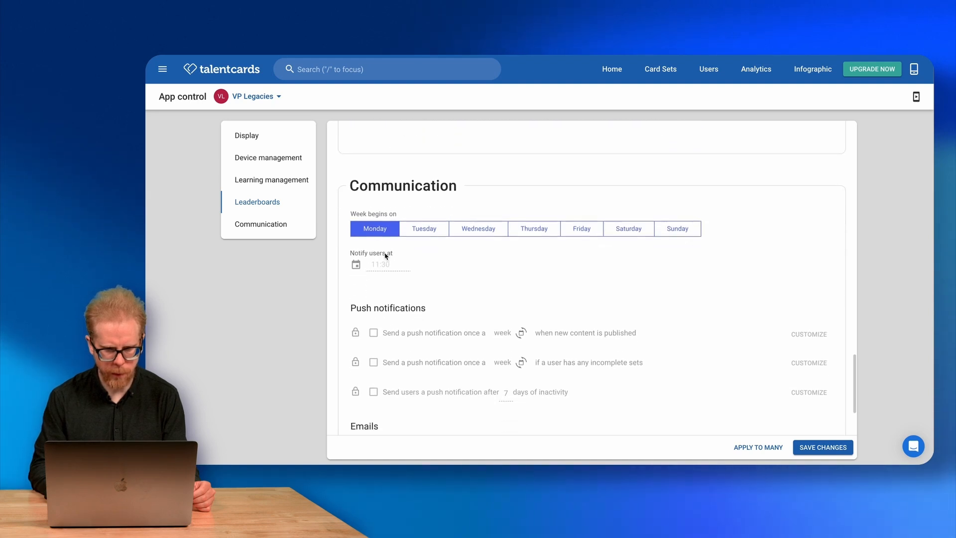
{"action": "scroll", "coordinate": [375, 229], "scroll_direction": "down", "scroll_amount": 1}
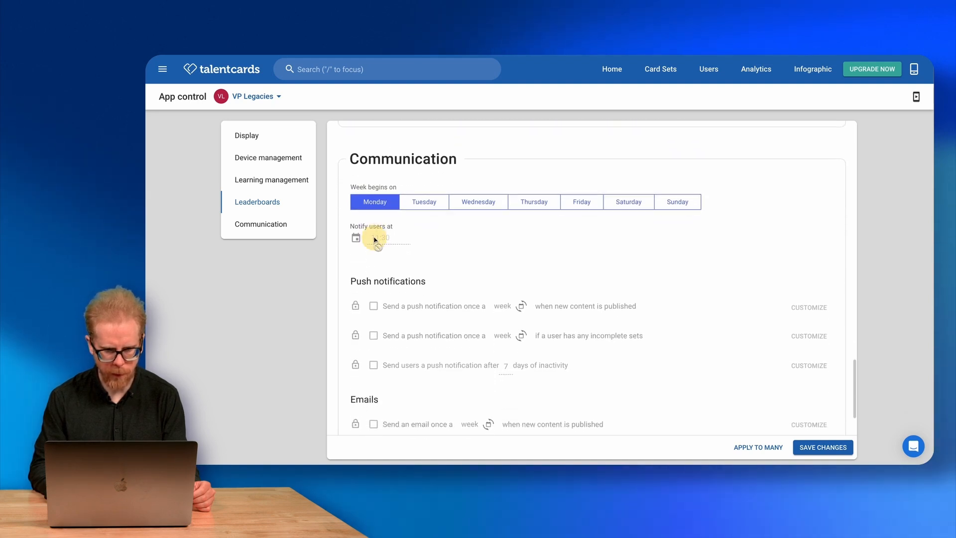
{"action": "scroll", "coordinate": [374, 240], "scroll_direction": "down", "scroll_amount": 1}
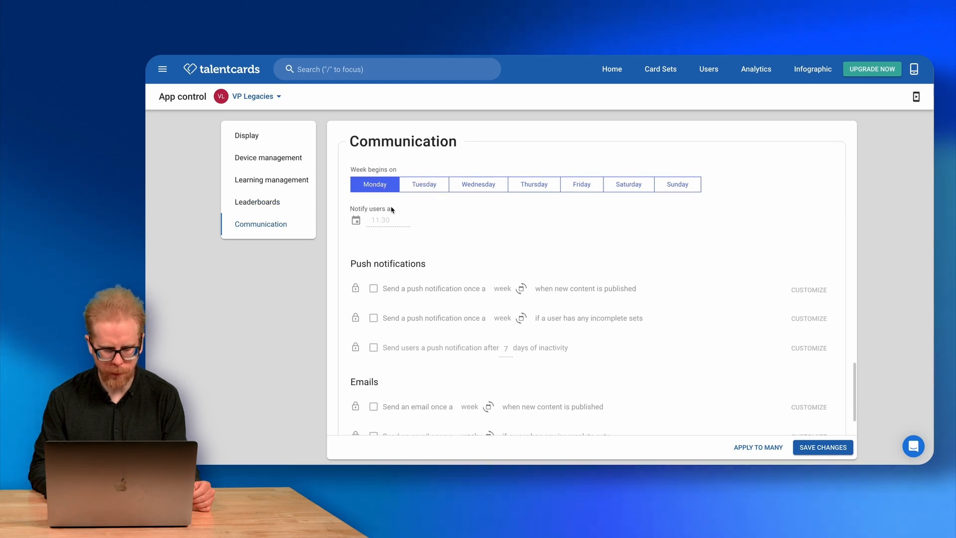
{"action": "scroll", "coordinate": [391, 209], "scroll_direction": "up", "scroll_amount": 2}
{"action": "scroll", "coordinate": [402, 262], "scroll_direction": "up", "scroll_amount": 4}
{"action": "scroll", "coordinate": [401, 262], "scroll_direction": "down", "scroll_amount": 5}
{"action": "scroll", "coordinate": [400, 262], "scroll_direction": "down", "scroll_amount": 2}
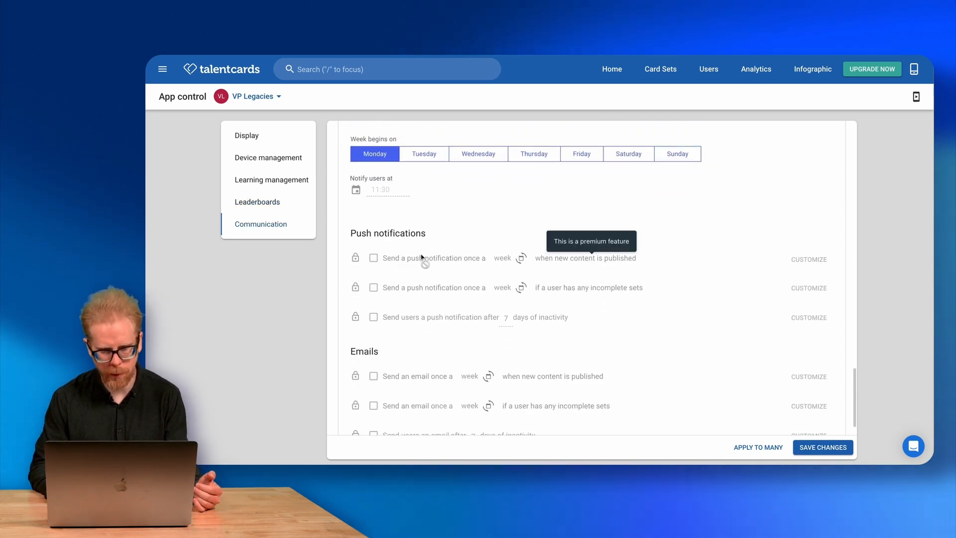
{"action": "scroll", "coordinate": [350, 193], "scroll_direction": "down", "scroll_amount": 1}
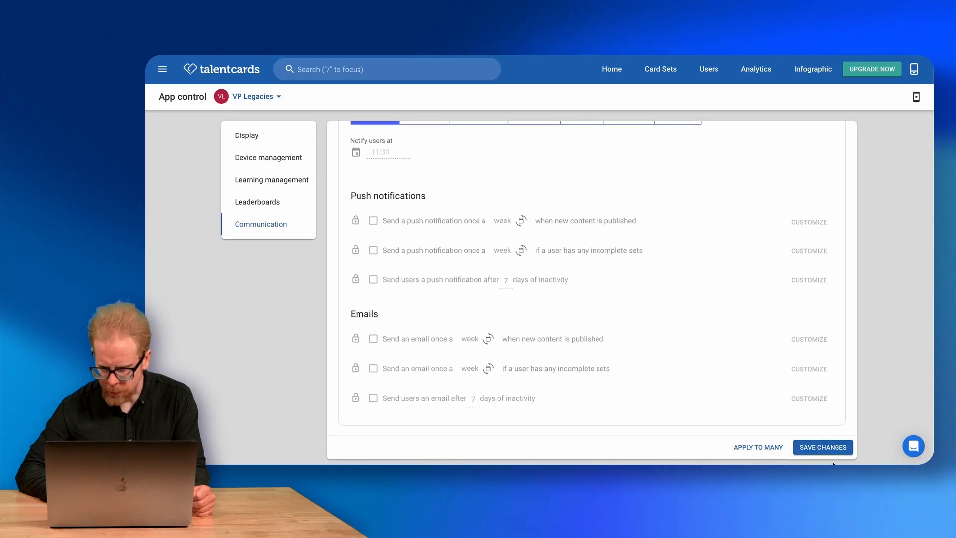
Step: Save the App control changes and open the Gamification settings of the VP Legacies group
{"action": "left_click", "coordinate": [821, 450]}
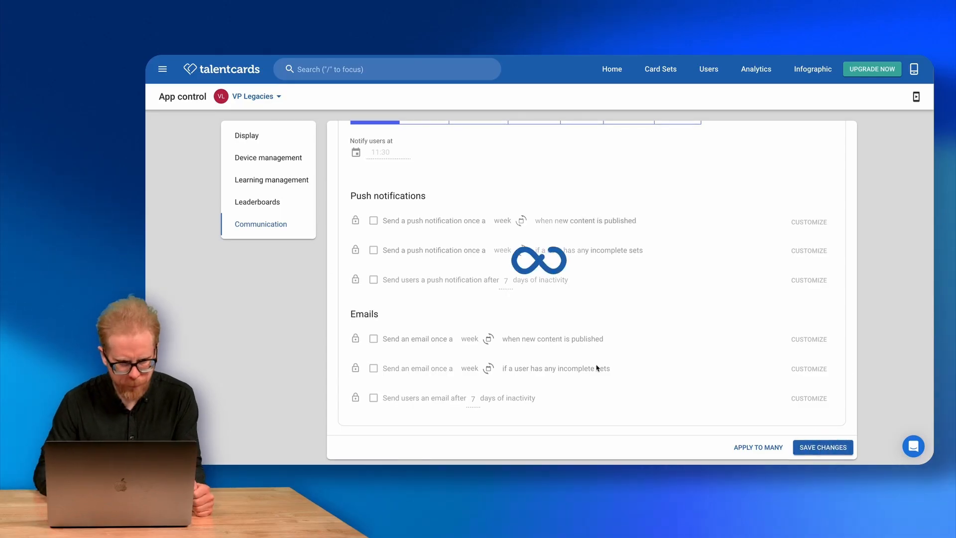
{"action": "left_click", "coordinate": [163, 70]}
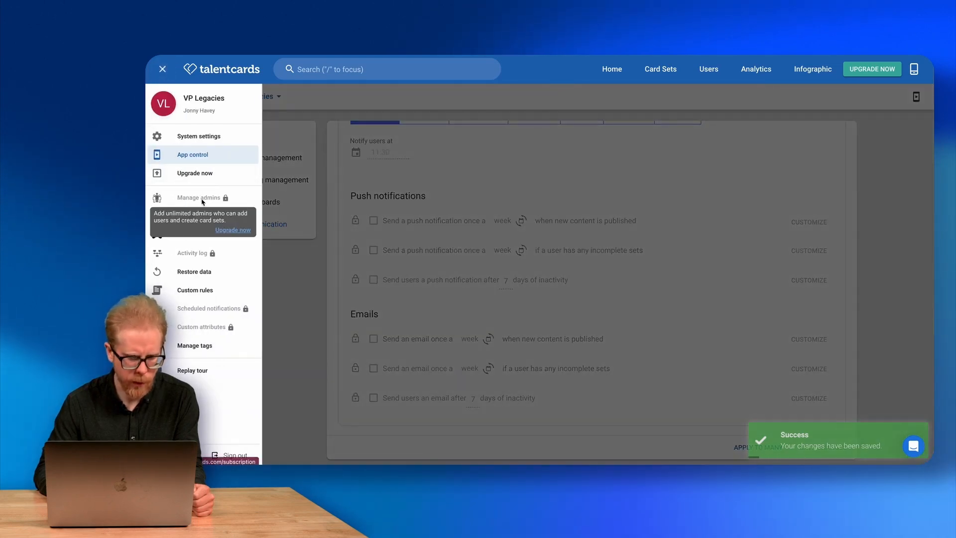
{"action": "mouse_move", "coordinate": [238, 198]}
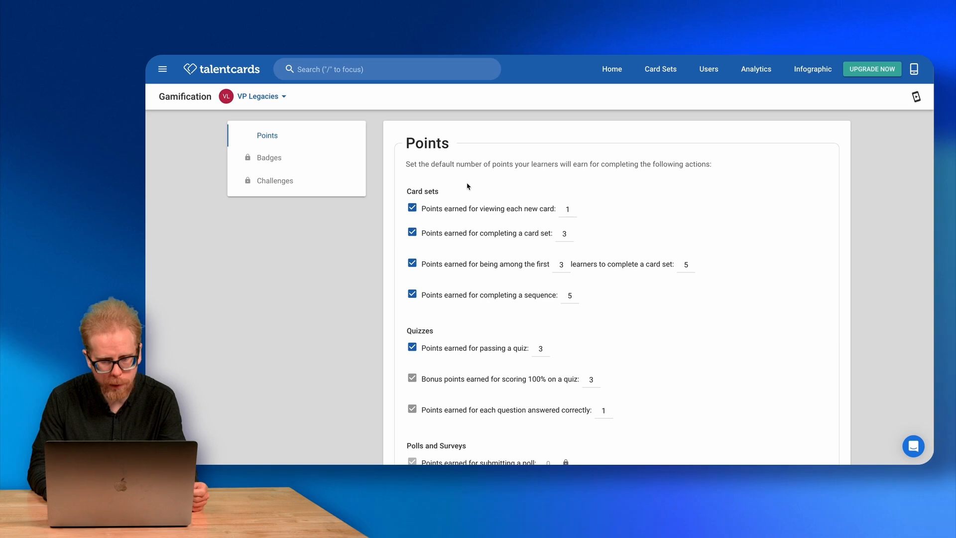
Step: Review the default points for card sets, quizzes, polls, surveys and engagement, and save the Points settings
{"action": "scroll", "coordinate": [467, 186], "scroll_direction": "down", "scroll_amount": 5}
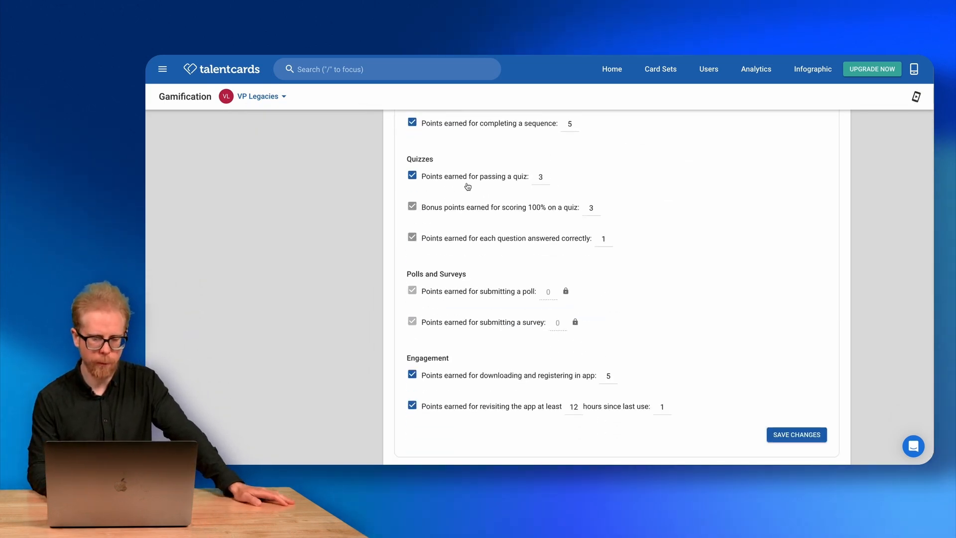
{"action": "scroll", "coordinate": [468, 186], "scroll_direction": "up", "scroll_amount": 5}
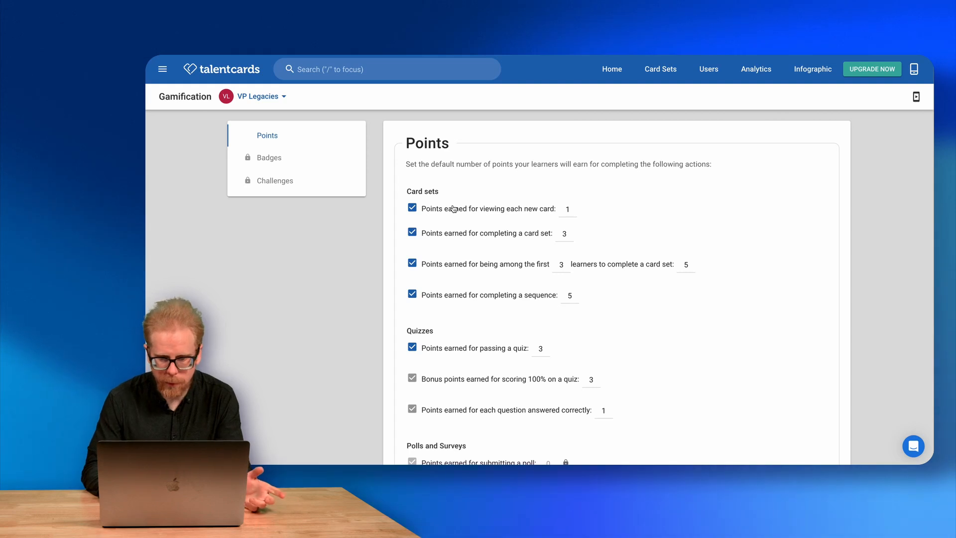
{"action": "scroll", "coordinate": [454, 209], "scroll_direction": "down", "scroll_amount": 1}
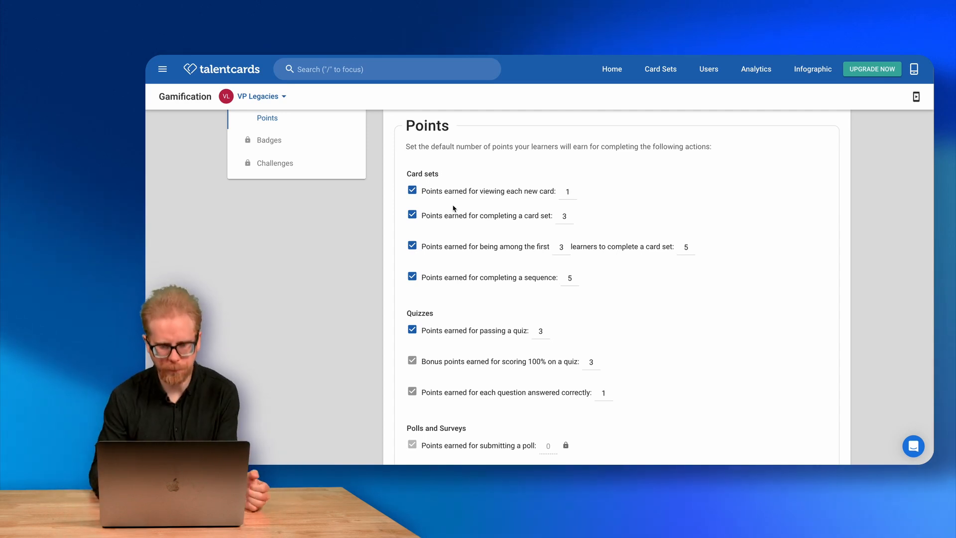
{"action": "scroll", "coordinate": [453, 198], "scroll_direction": "down", "scroll_amount": 2}
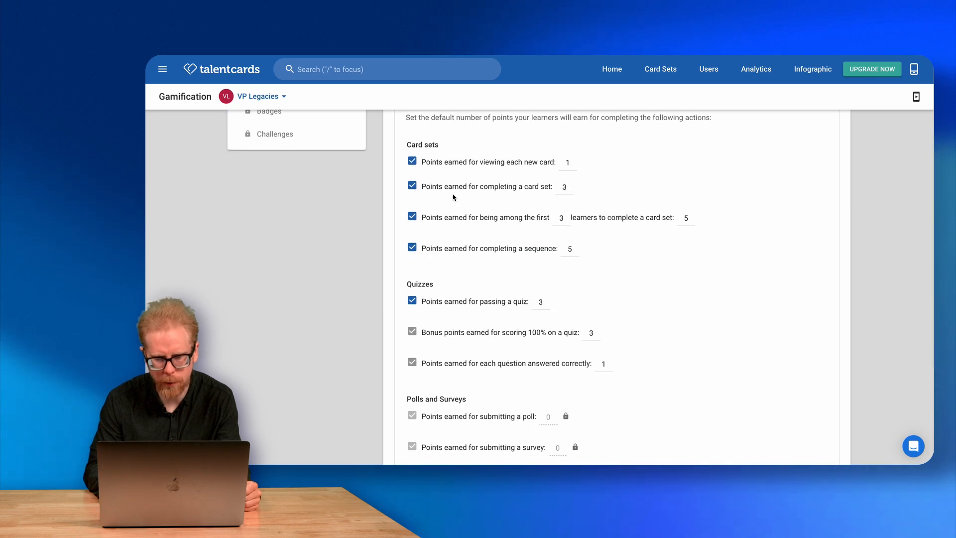
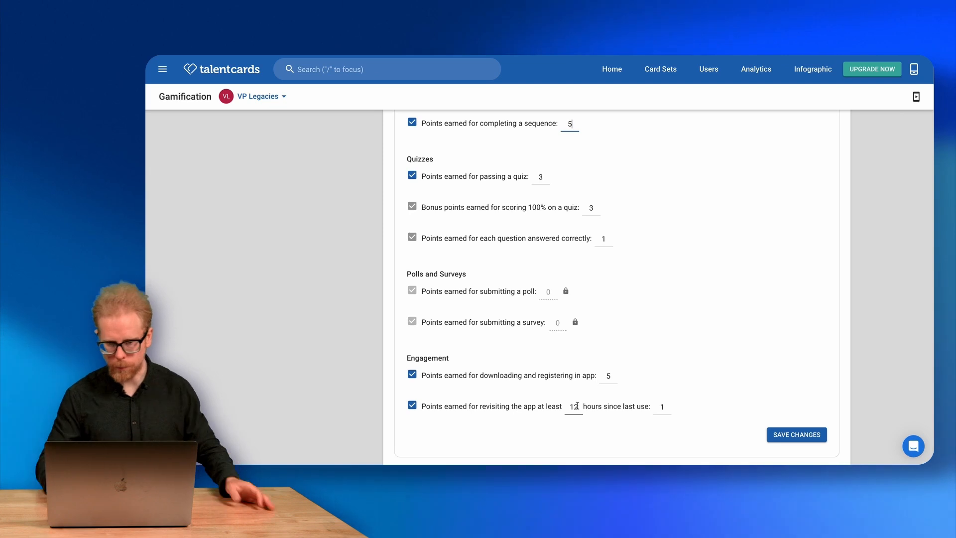
{"action": "left_click", "coordinate": [824, 434]}
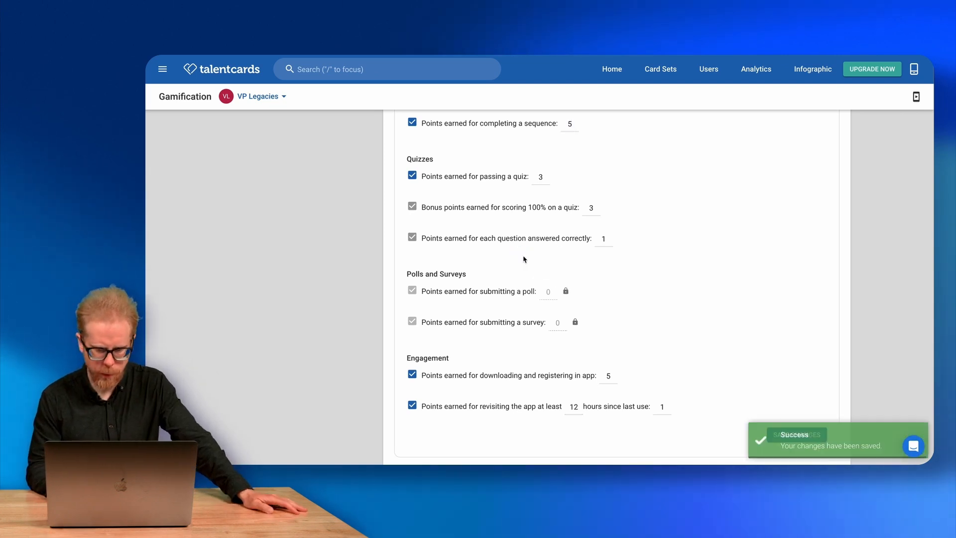
{"action": "scroll", "coordinate": [523, 259], "scroll_direction": "up", "scroll_amount": 4}
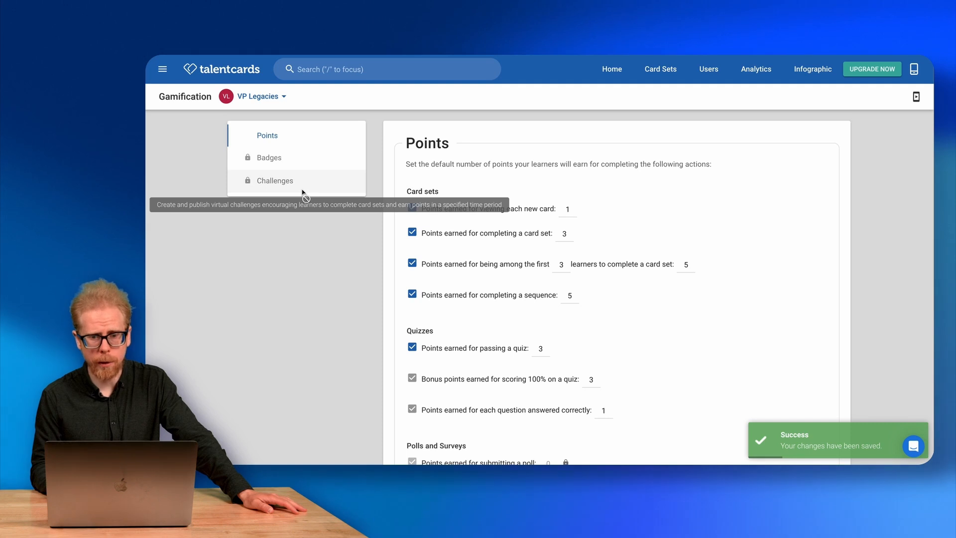
Step: From the card sets, open the TalentCards Made Simple set in the editor and switch to its set details
{"action": "left_click", "coordinate": [665, 75]}
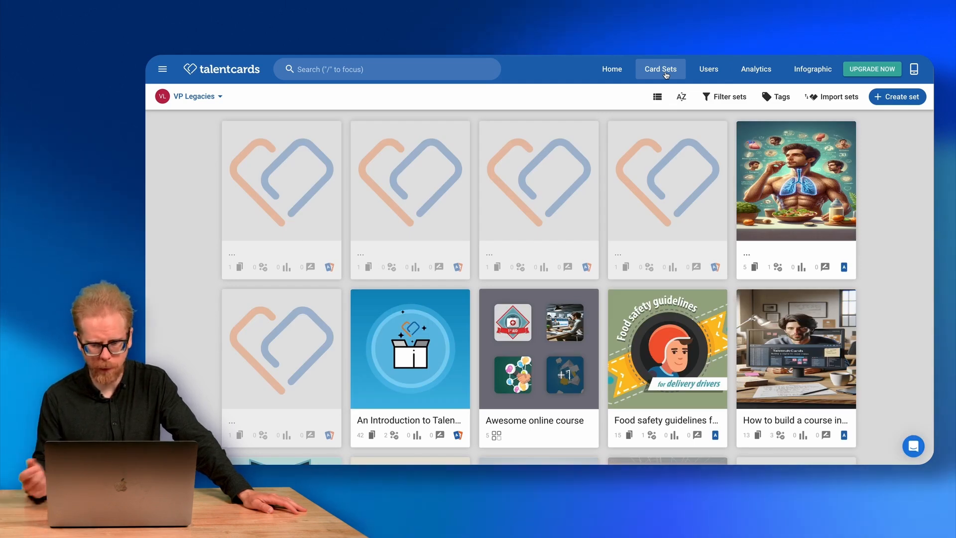
{"action": "scroll", "coordinate": [810, 178], "scroll_direction": "down", "scroll_amount": 1}
{"action": "scroll", "coordinate": [811, 178], "scroll_direction": "down", "scroll_amount": 5}
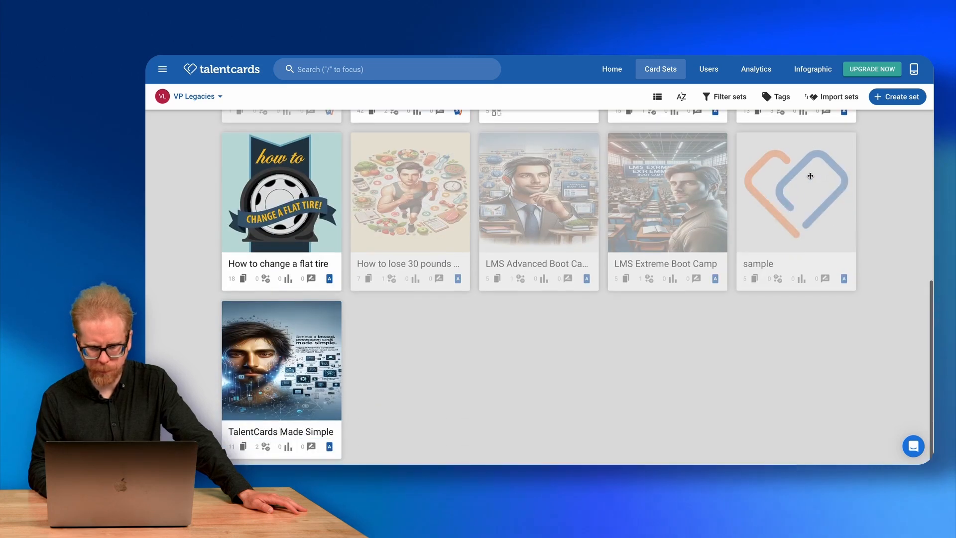
{"action": "scroll", "coordinate": [810, 176], "scroll_direction": "up", "scroll_amount": 6}
{"action": "mouse_move", "coordinate": [811, 176]}
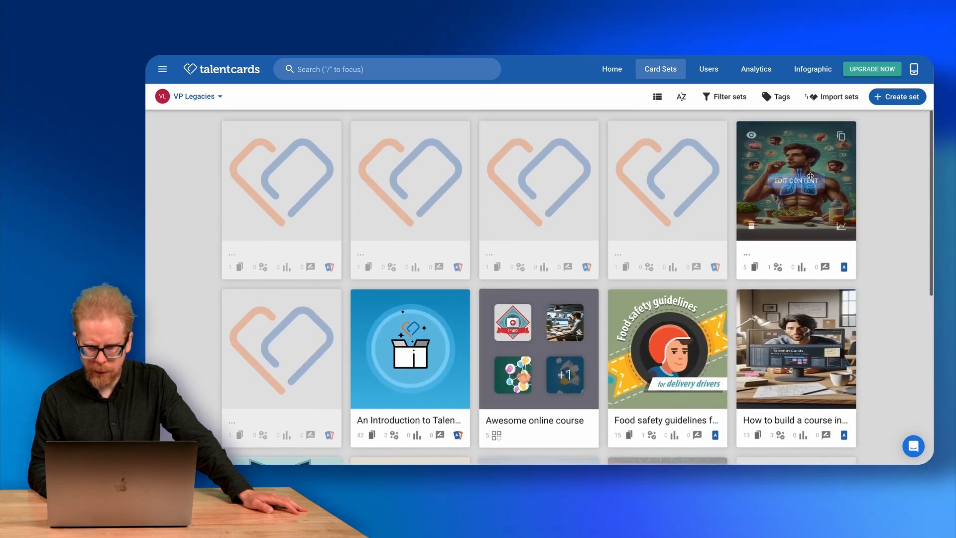
{"action": "scroll", "coordinate": [747, 169], "scroll_direction": "down", "scroll_amount": 5}
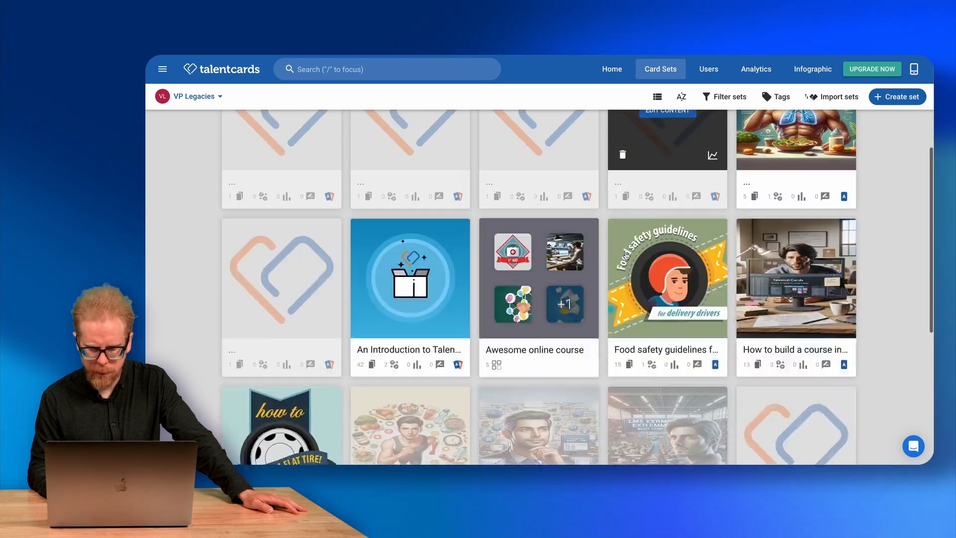
{"action": "scroll", "coordinate": [325, 319], "scroll_direction": "down", "scroll_amount": 2}
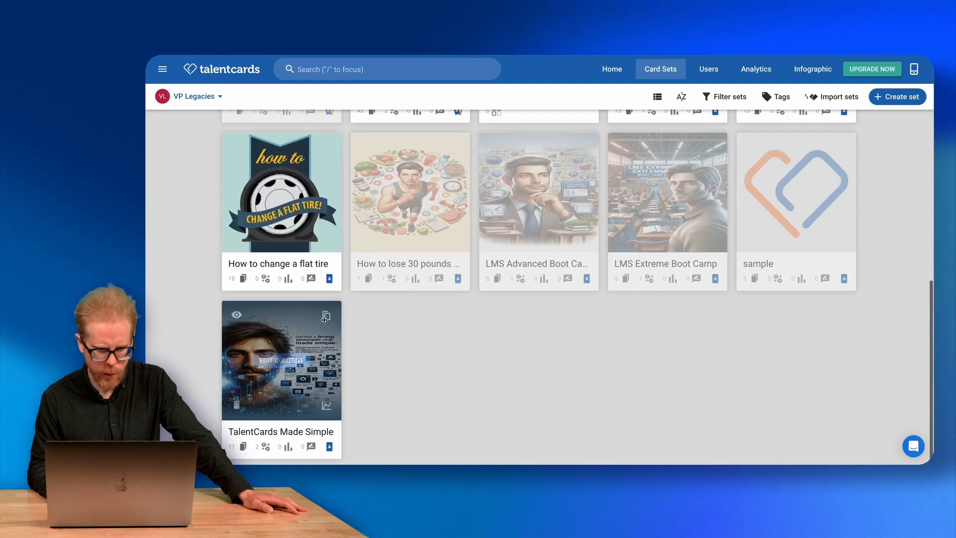
{"action": "left_click", "coordinate": [287, 363]}
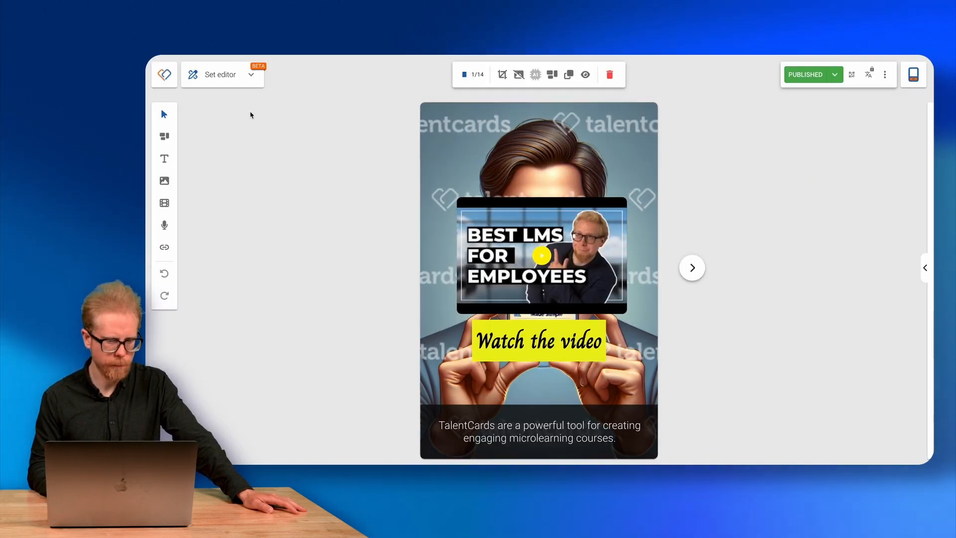
{"action": "left_click", "coordinate": [249, 77]}
{"action": "left_click", "coordinate": [219, 114]}
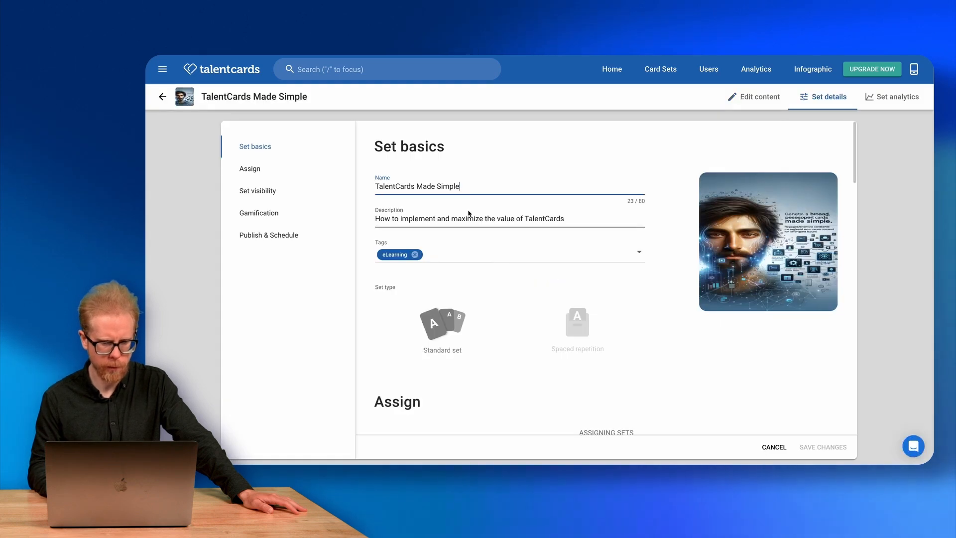
Step: In the TalentCards Made Simple set's gamification settings, set the points earned for viewing a card to 3
{"action": "left_click", "coordinate": [278, 219]}
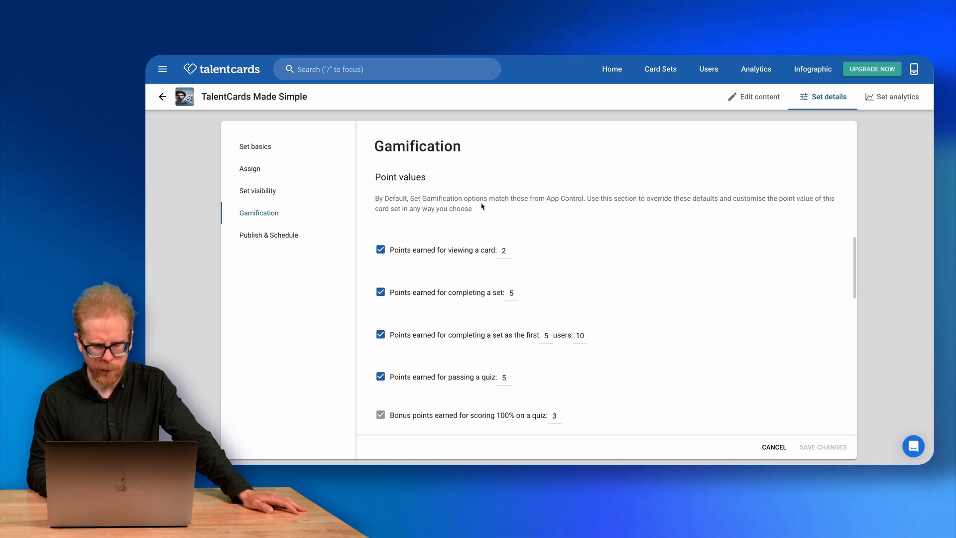
{"action": "left_click", "coordinate": [564, 200]}
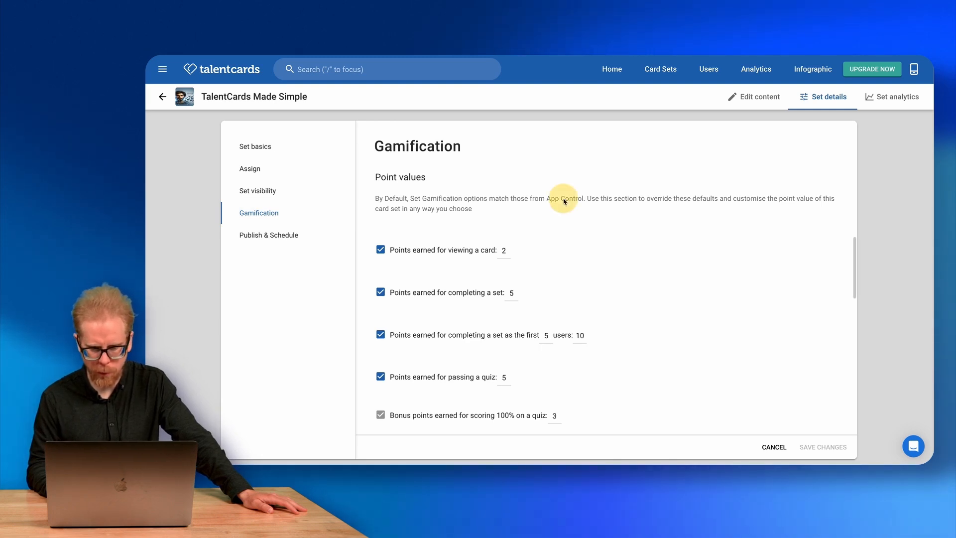
{"action": "scroll", "coordinate": [667, 196], "scroll_direction": "down", "scroll_amount": 1}
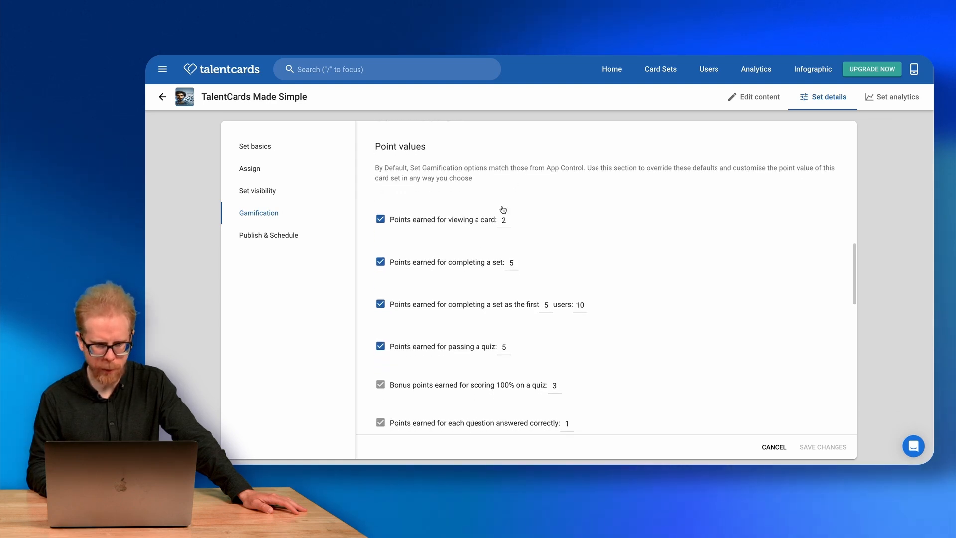
{"action": "scroll", "coordinate": [503, 208], "scroll_direction": "down", "scroll_amount": 1}
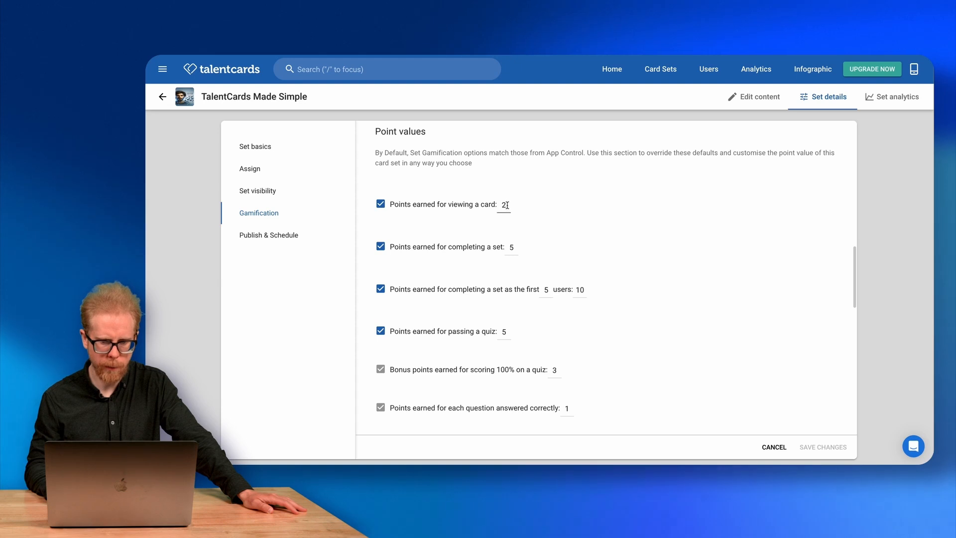
{"action": "key", "text": "BackSpace"}
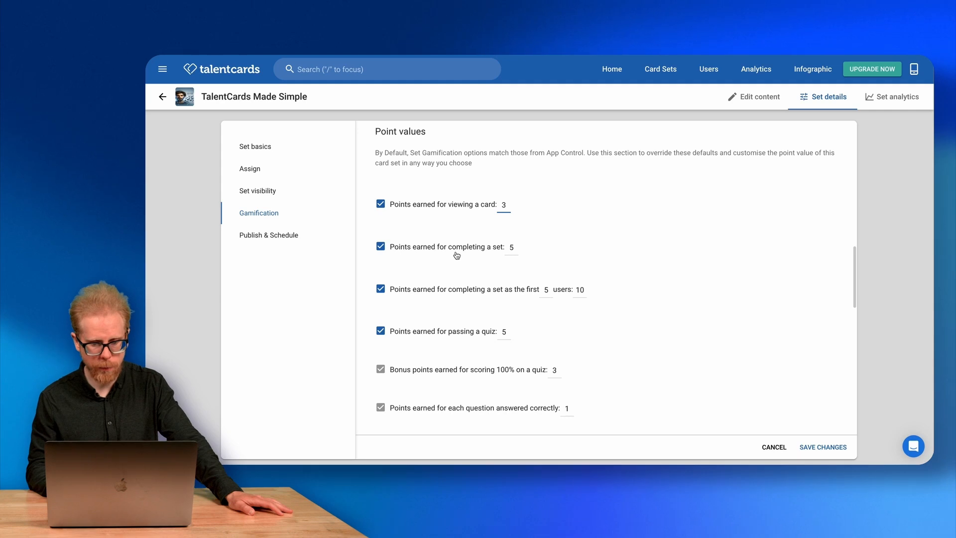
Step: Set the points for completing a set to 10 and for completing it as the first 5 users to 20
{"action": "double_click", "coordinate": [511, 248]}
{"action": "key", "text": "BackSpace"}
{"action": "type", "text": "10"}
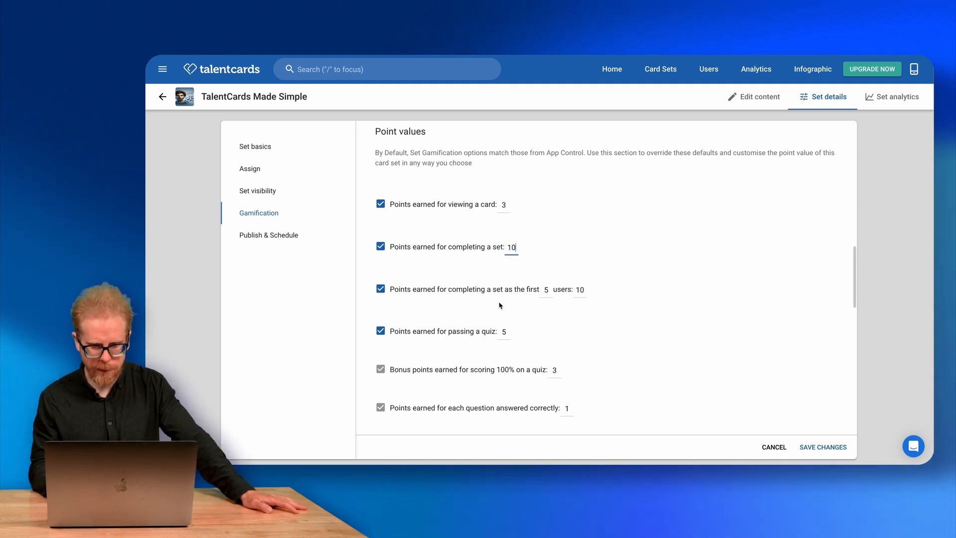
{"action": "double_click", "coordinate": [580, 289]}
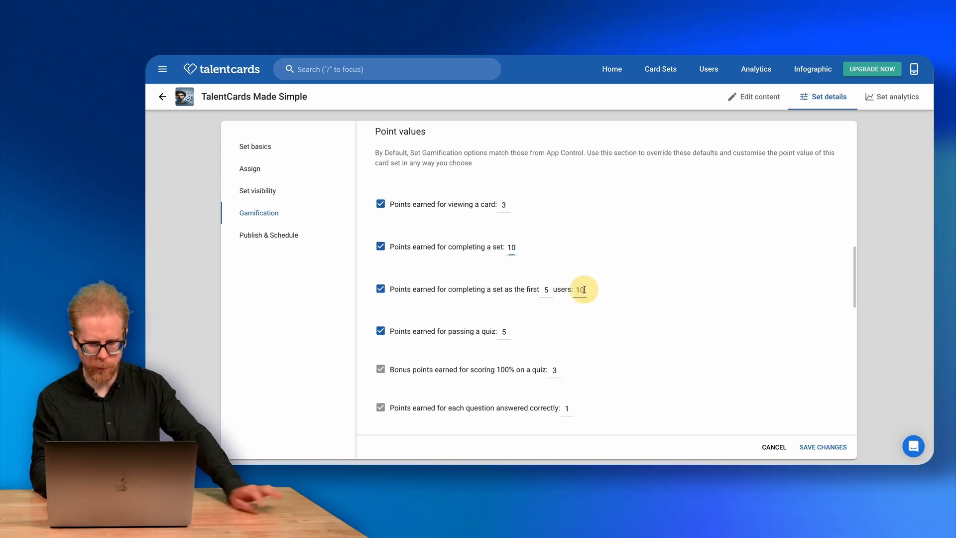
{"action": "key", "text": "BackSpace"}
{"action": "type", "text": "20"}
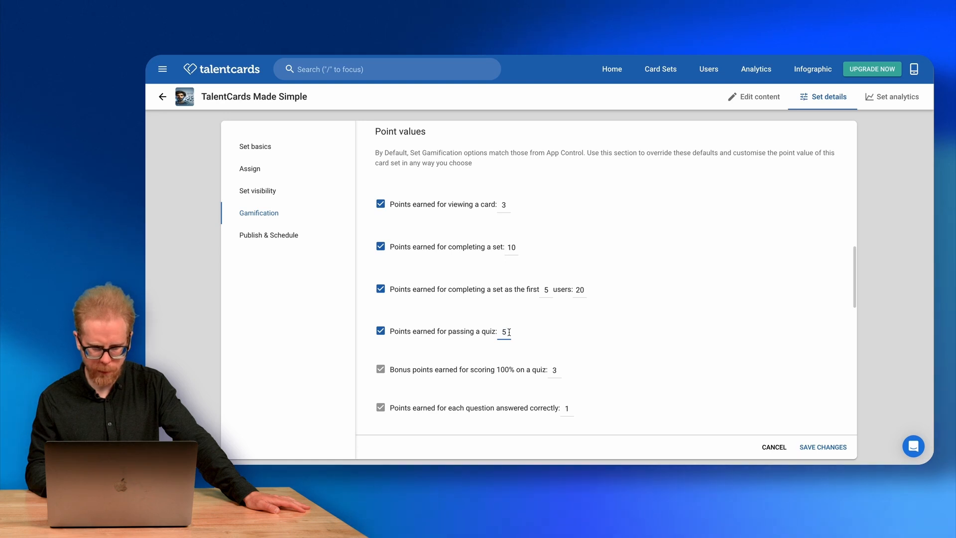
Step: Set the 100% quiz score bonus to 5 and the points per correctly answered question to 2, and save the set changes
{"action": "scroll", "coordinate": [486, 351], "scroll_direction": "down", "scroll_amount": 1}
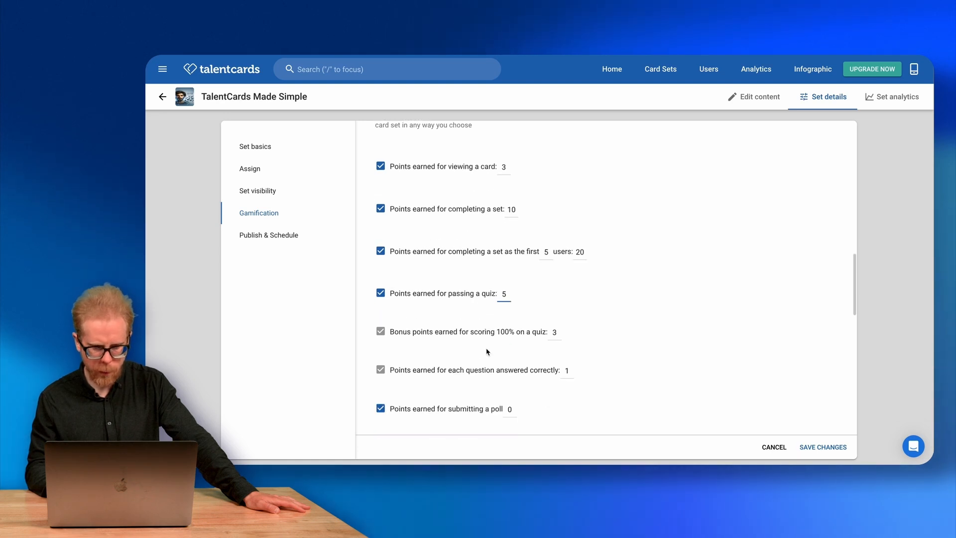
{"action": "double_click", "coordinate": [554, 332]}
{"action": "key", "text": "BackSpace"}
{"action": "type", "text": "5"}
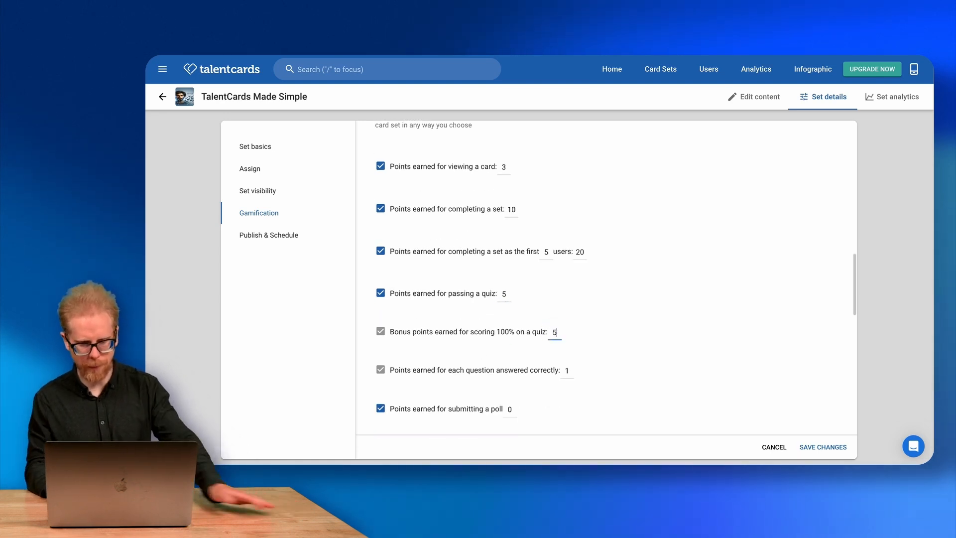
{"action": "scroll", "coordinate": [506, 373], "scroll_direction": "down", "scroll_amount": 1}
{"action": "double_click", "coordinate": [566, 328]}
{"action": "type", "text": "2"}
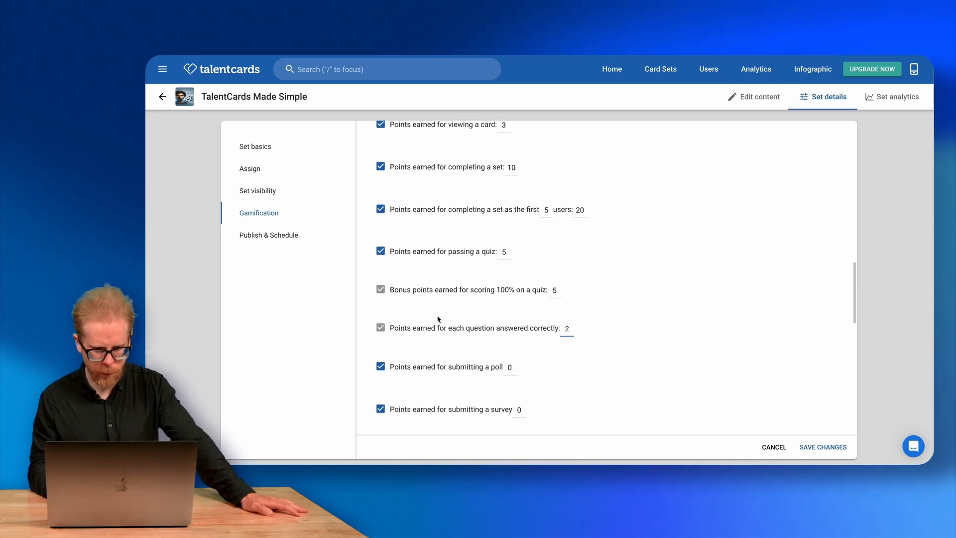
{"action": "scroll", "coordinate": [438, 321], "scroll_direction": "down", "scroll_amount": 3}
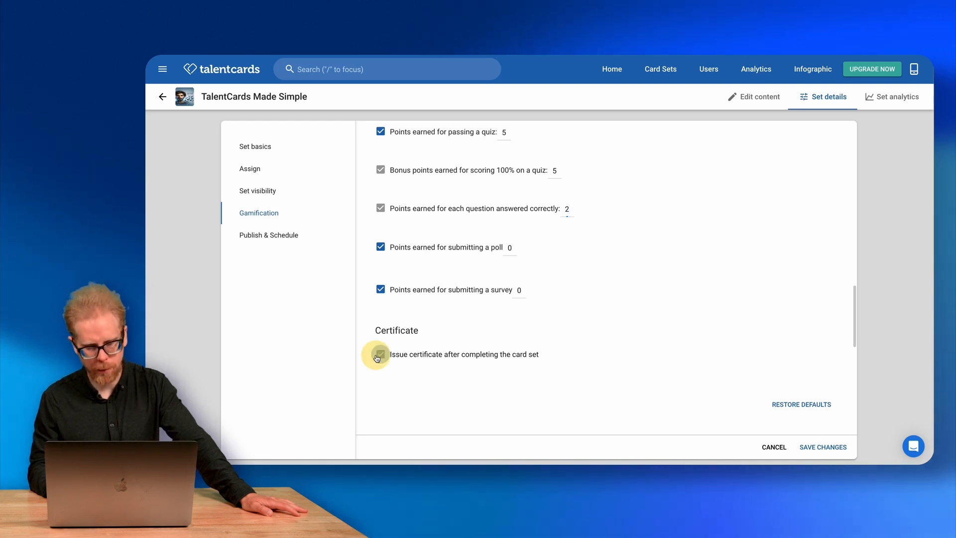
{"action": "left_click", "coordinate": [822, 447]}
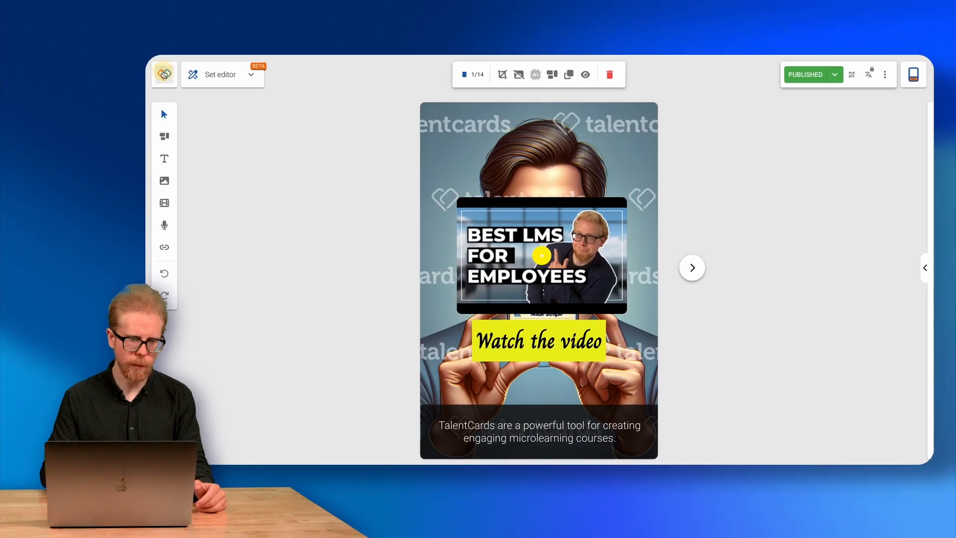
Step: Leave the set editor and look through the Restore data page and the group's Custom rules
{"action": "left_click", "coordinate": [164, 74]}
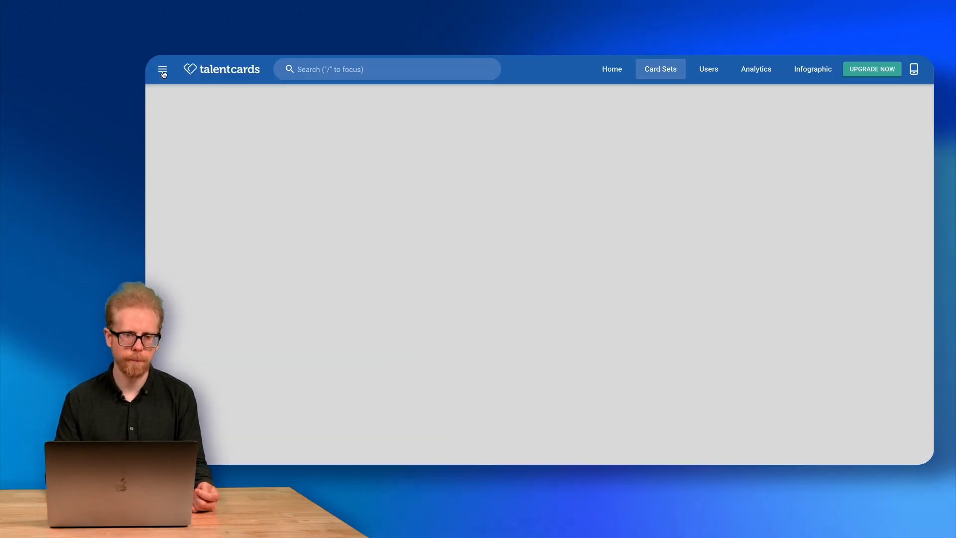
{"action": "left_click", "coordinate": [163, 71]}
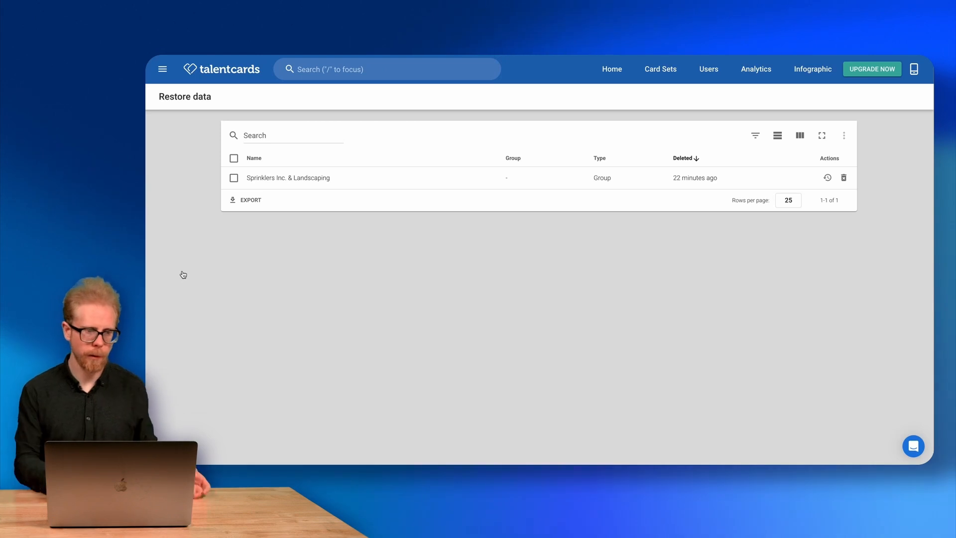
{"action": "left_click", "coordinate": [163, 68]}
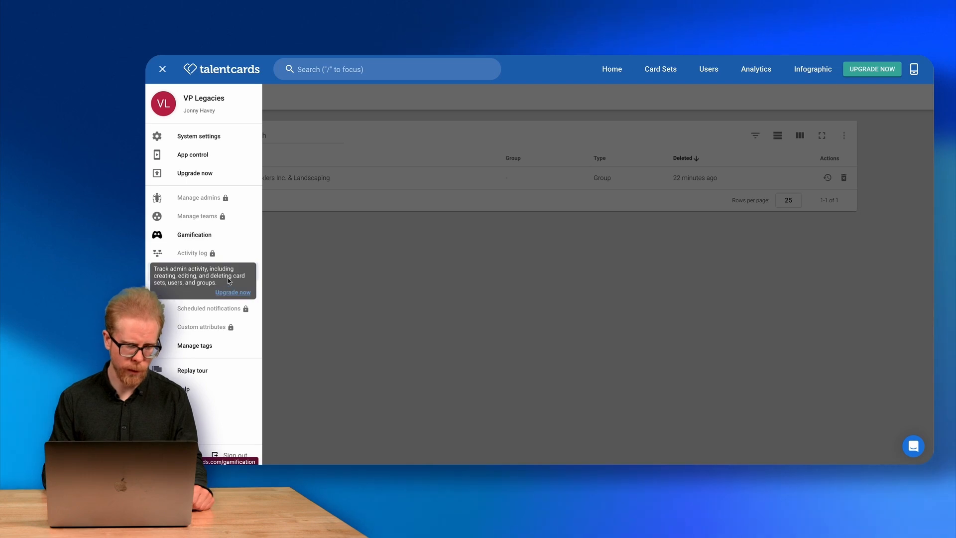
{"action": "left_click", "coordinate": [179, 294]}
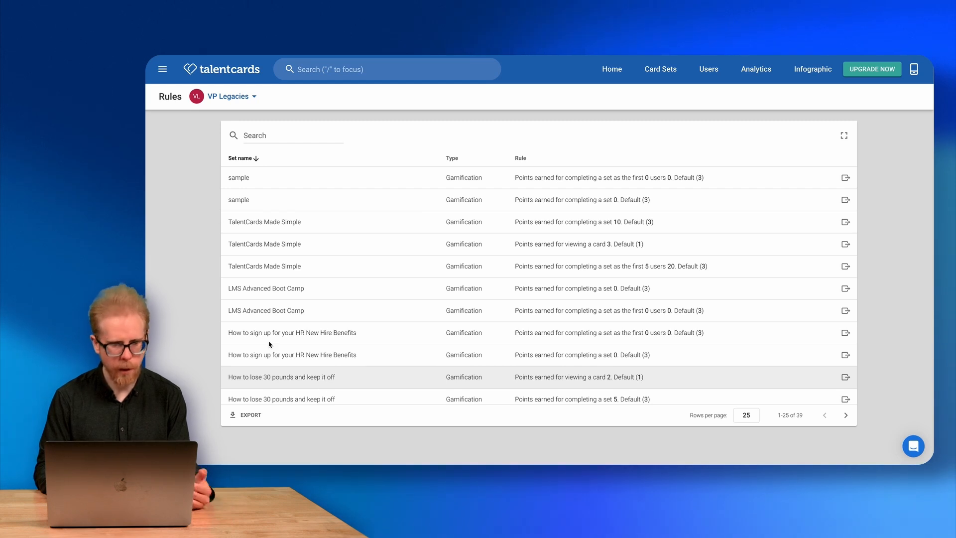
Step: Open the tag management page and create a tag titled "Finance and Accounting Department"
{"action": "left_click", "coordinate": [162, 68]}
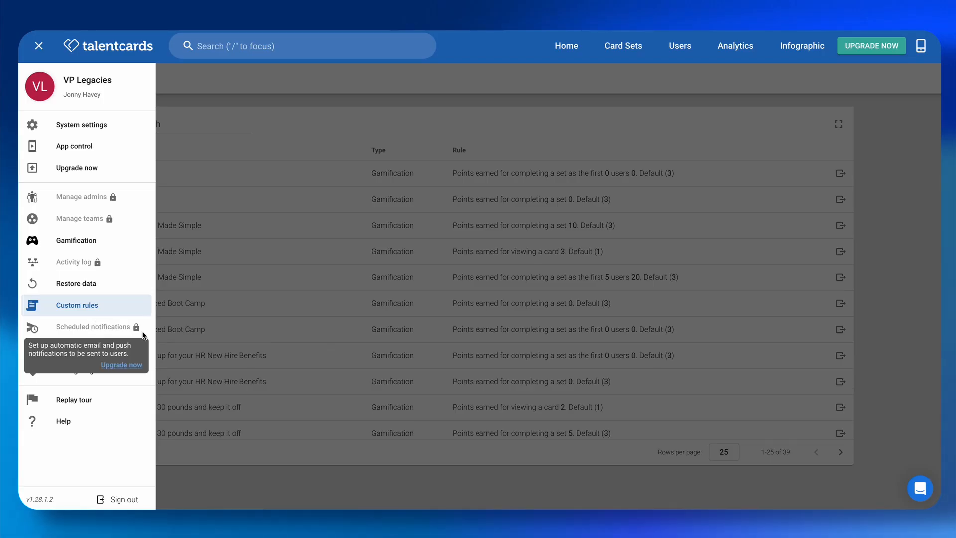
{"action": "mouse_move", "coordinate": [120, 350]}
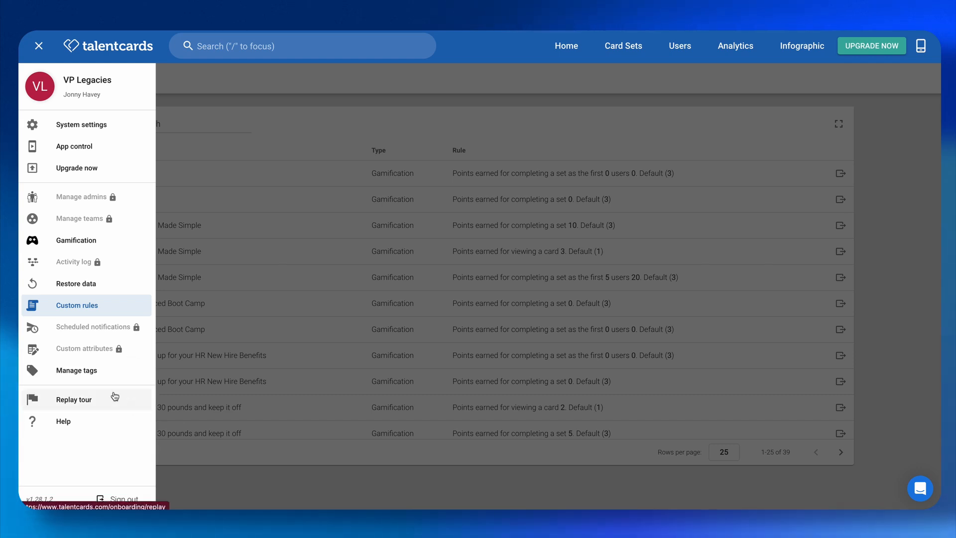
{"action": "left_click", "coordinate": [77, 372]}
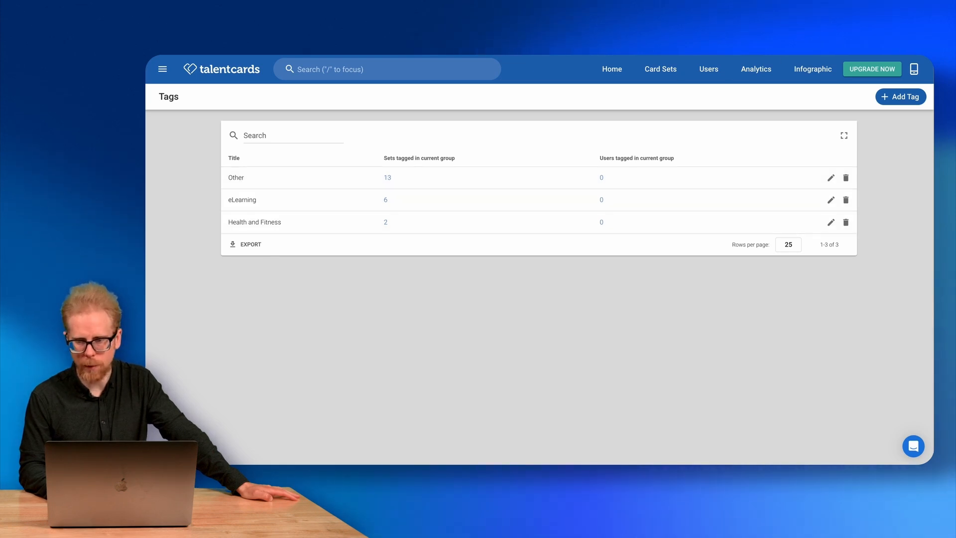
{"action": "left_click", "coordinate": [900, 97]}
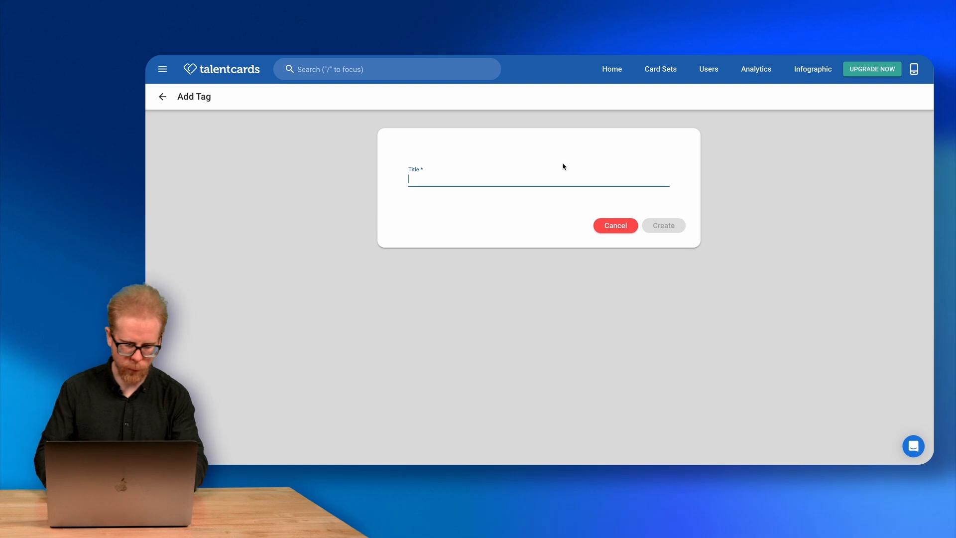
{"action": "type", "text": "Finan"}
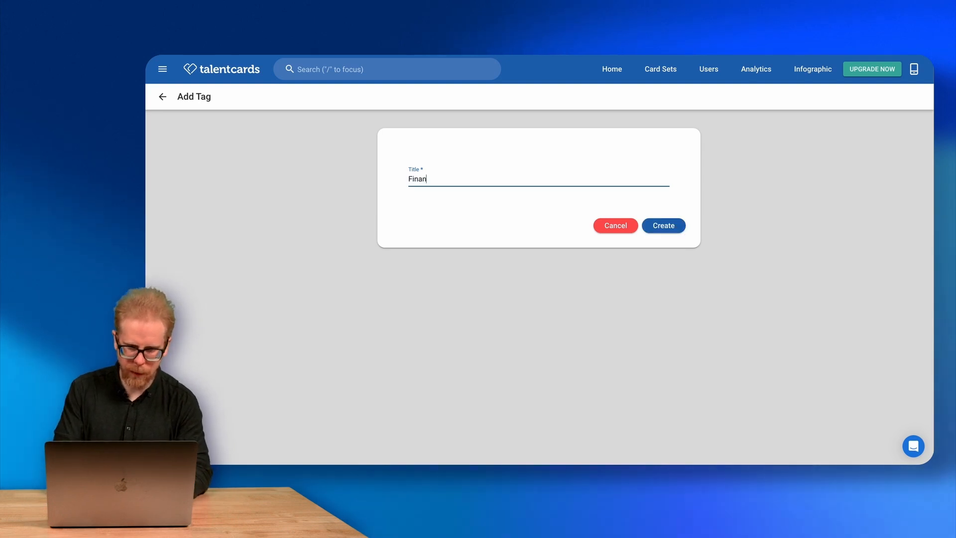
{"action": "type", "text": "ce and Accounting Department"}
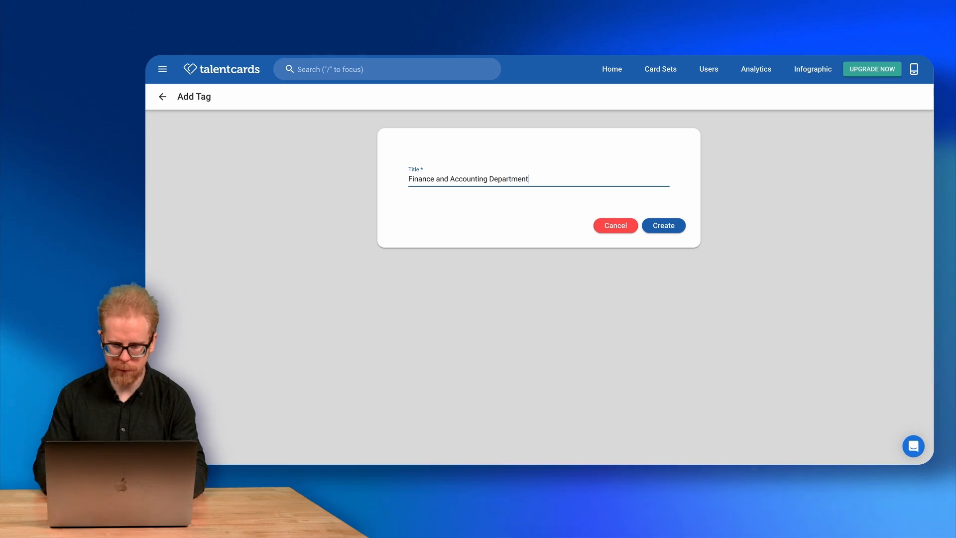
{"action": "left_click", "coordinate": [672, 230]}
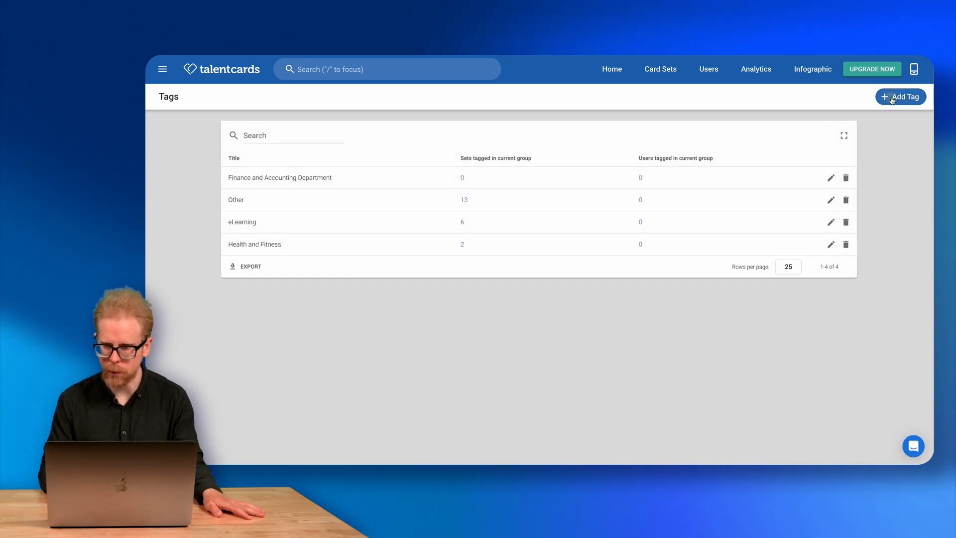
Step: Create another tag titled "Plumbing"
{"action": "left_click", "coordinate": [880, 95]}
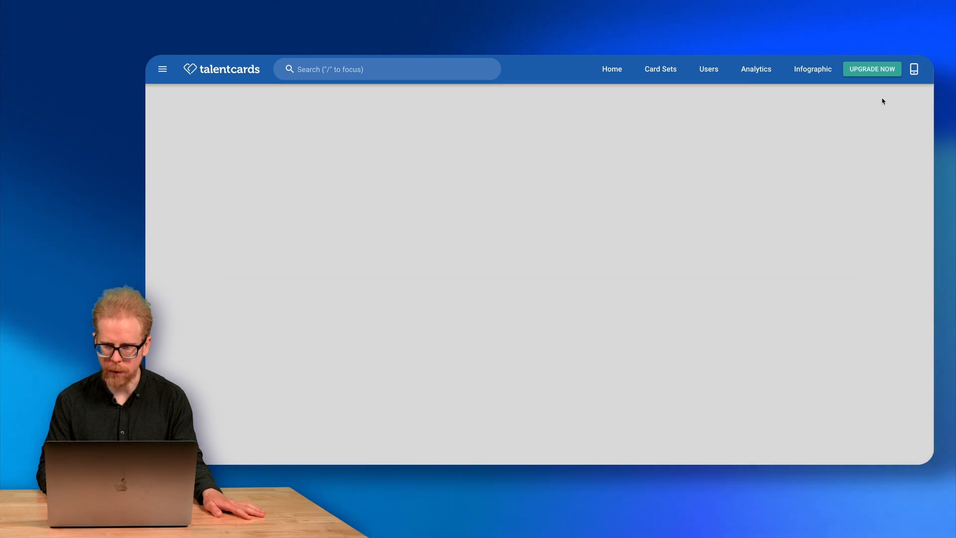
{"action": "left_click", "coordinate": [510, 176]}
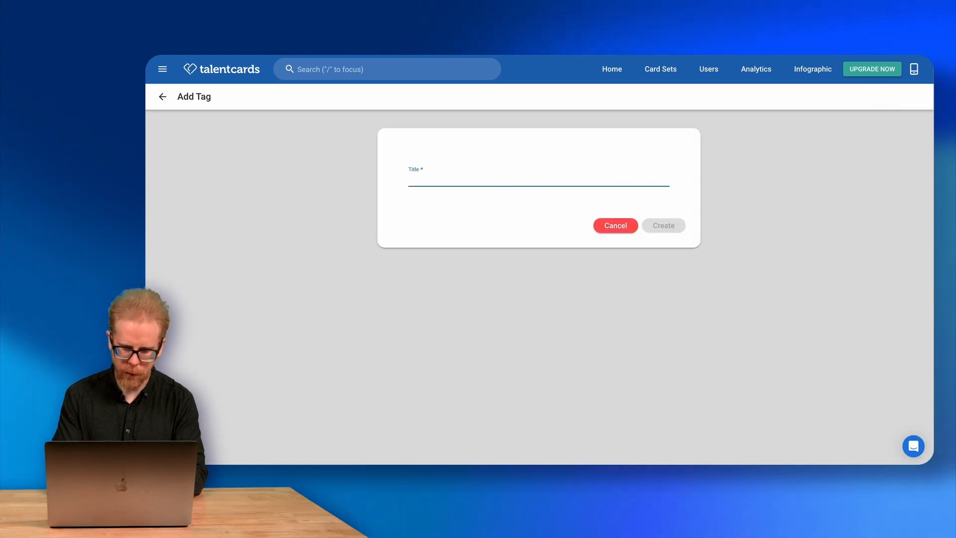
{"action": "type", "text": "Plumbing"}
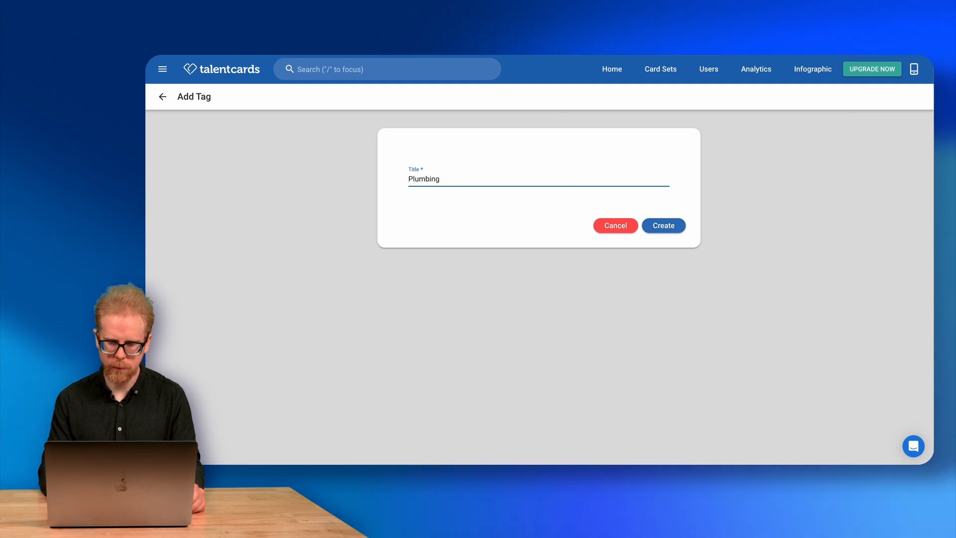
{"action": "left_click", "coordinate": [669, 225]}
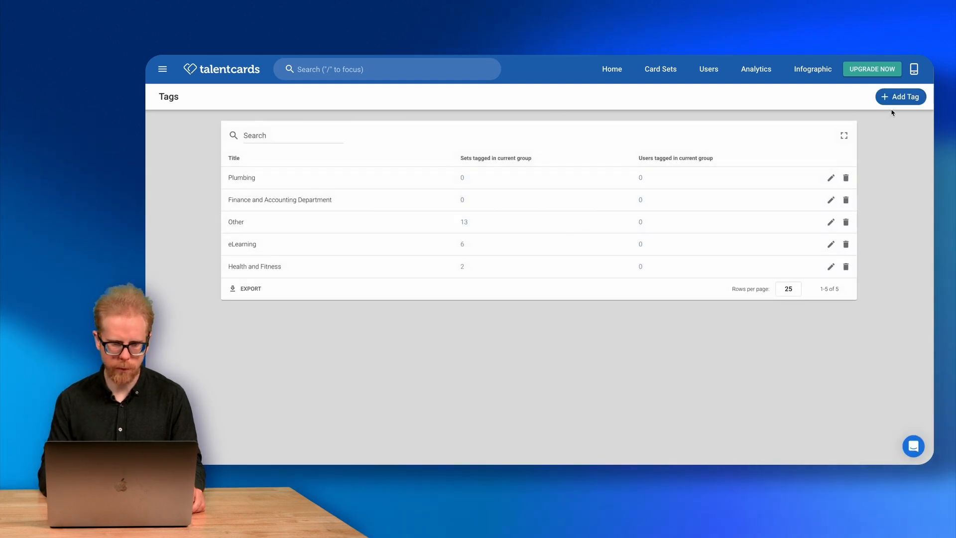
Step: Add a tag titled "HVAC Department"
{"action": "left_click", "coordinate": [891, 99]}
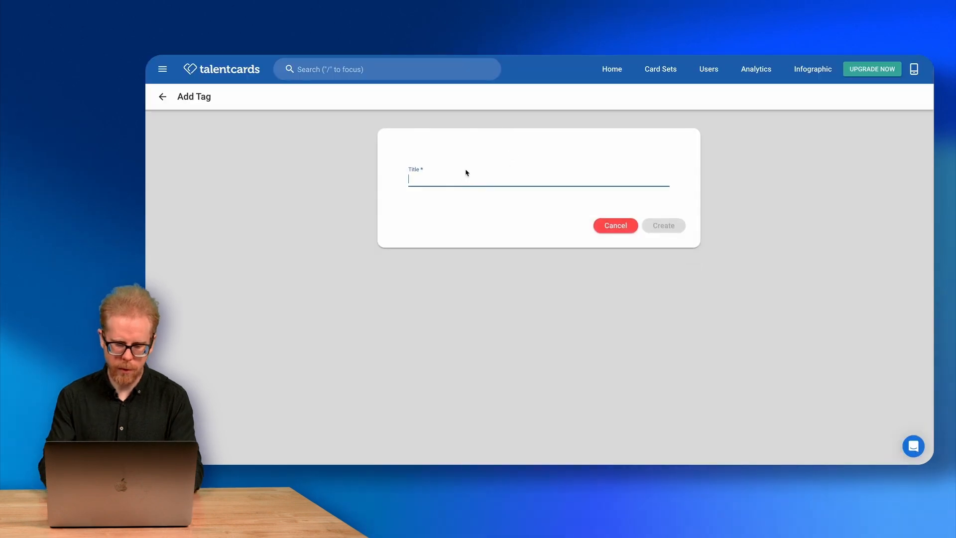
{"action": "type", "text": "HVAC"}
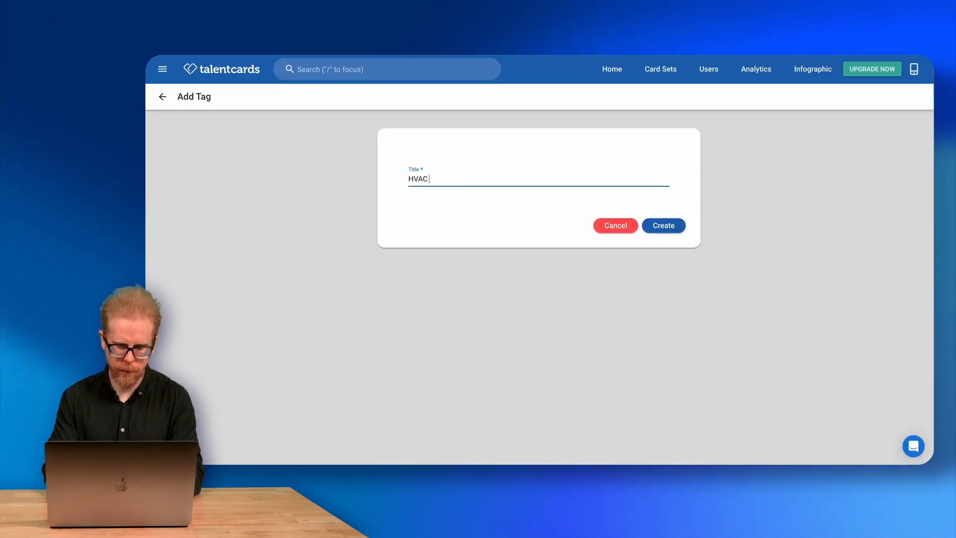
{"action": "type", "text": " Department"}
{"action": "left_click", "coordinate": [656, 225]}
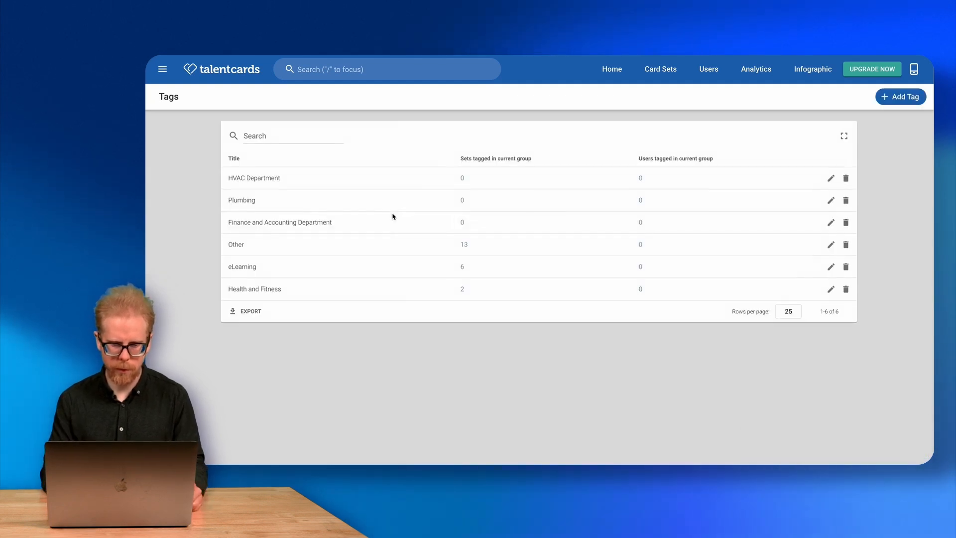
Step: Rename the Plumbing tag to "Plumbing Department"
{"action": "left_click", "coordinate": [830, 201]}
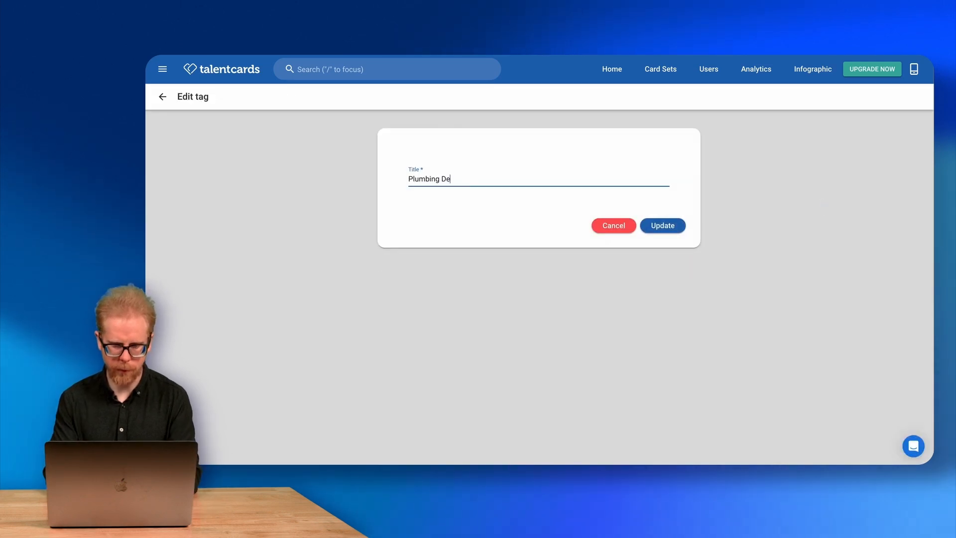
{"action": "type", "text": "Department"}
{"action": "left_click", "coordinate": [667, 230]}
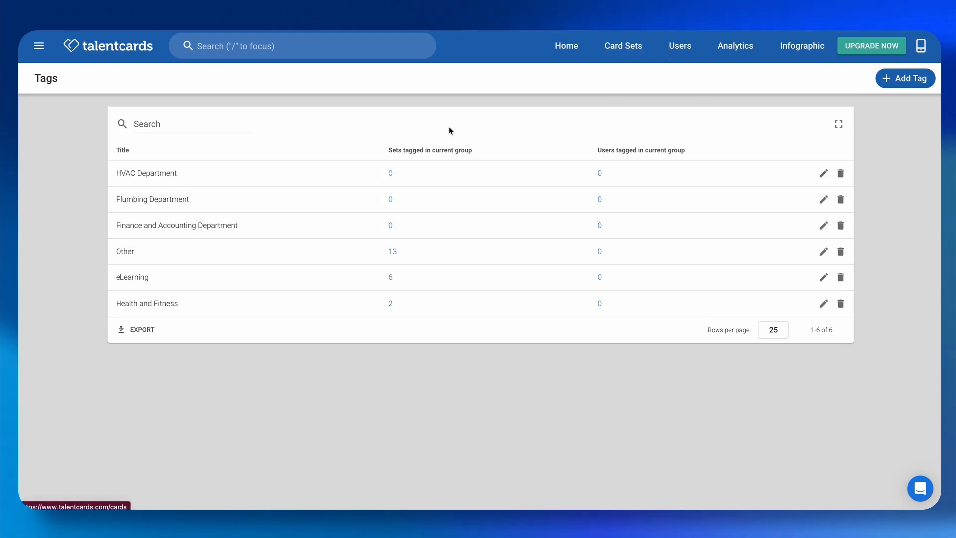
Step: Open the VP Legacies card sets and switch the list to the grid view
{"action": "left_click", "coordinate": [619, 55]}
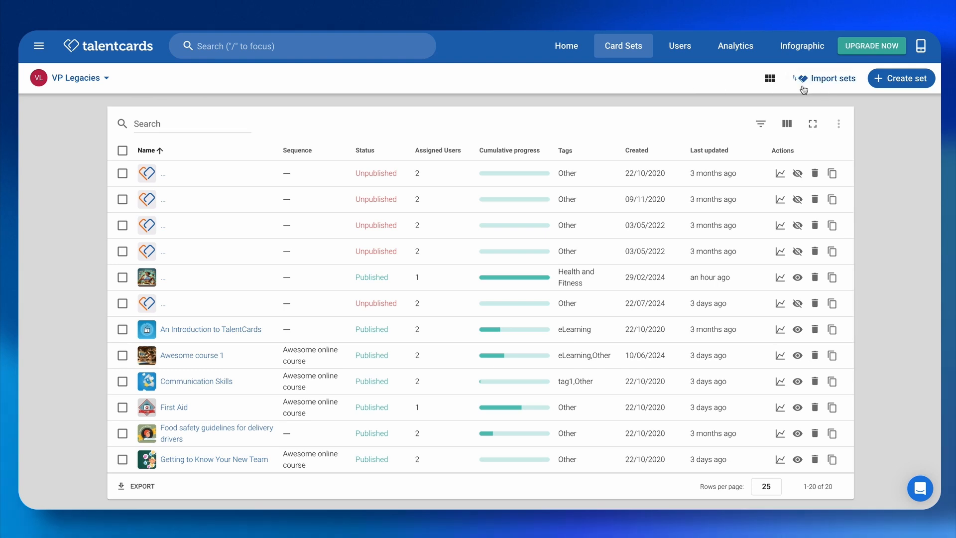
{"action": "left_click", "coordinate": [771, 80]}
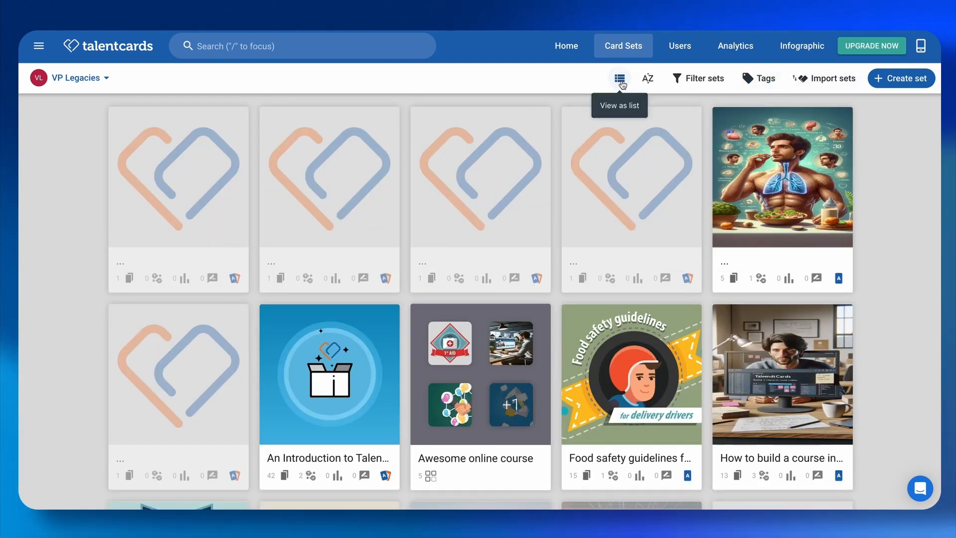
Step: Switch the card sets to the list view and select the sample set plus the five unpublished untitled sets
{"action": "left_click", "coordinate": [620, 79]}
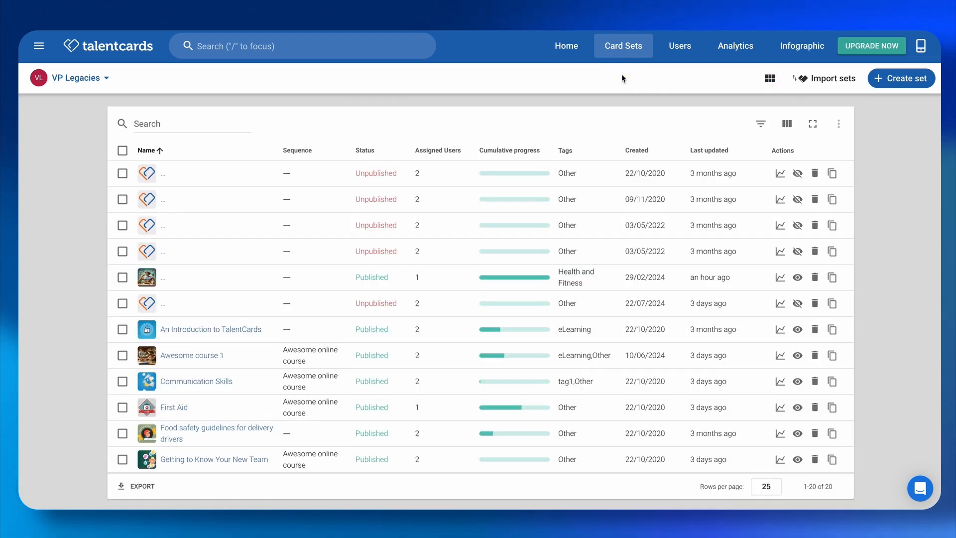
{"action": "scroll", "coordinate": [140, 249], "scroll_direction": "down", "scroll_amount": 4}
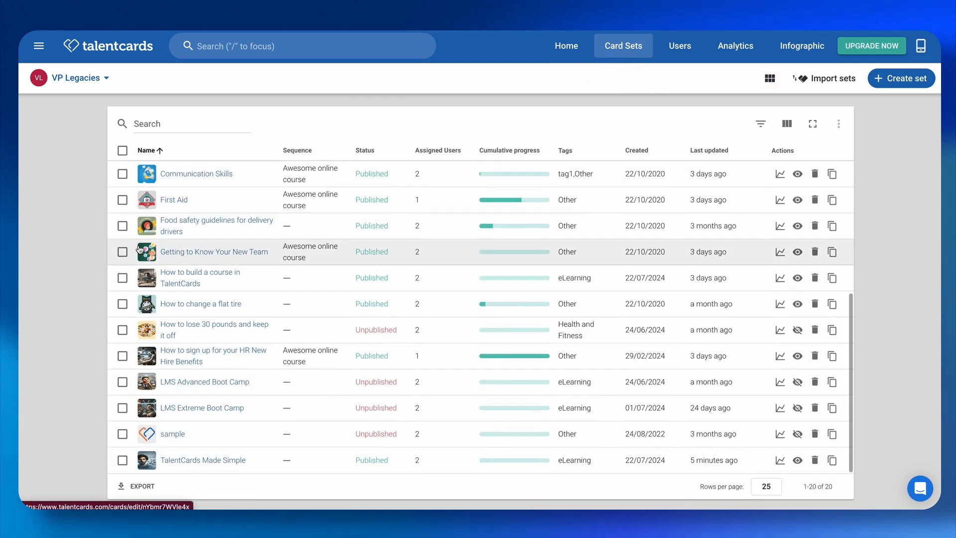
{"action": "left_click", "coordinate": [121, 425]}
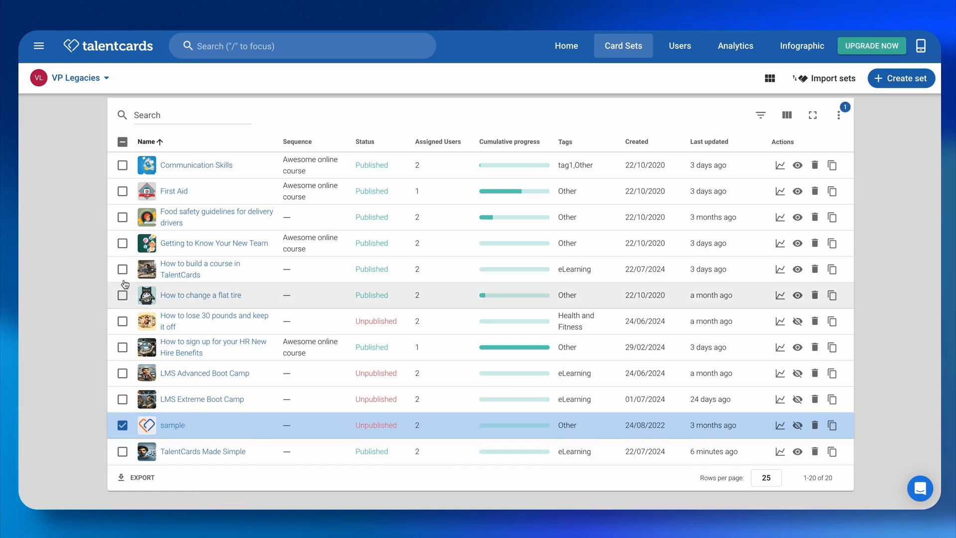
{"action": "scroll", "coordinate": [120, 312], "scroll_direction": "up", "scroll_amount": 5}
{"action": "left_click", "coordinate": [123, 294]}
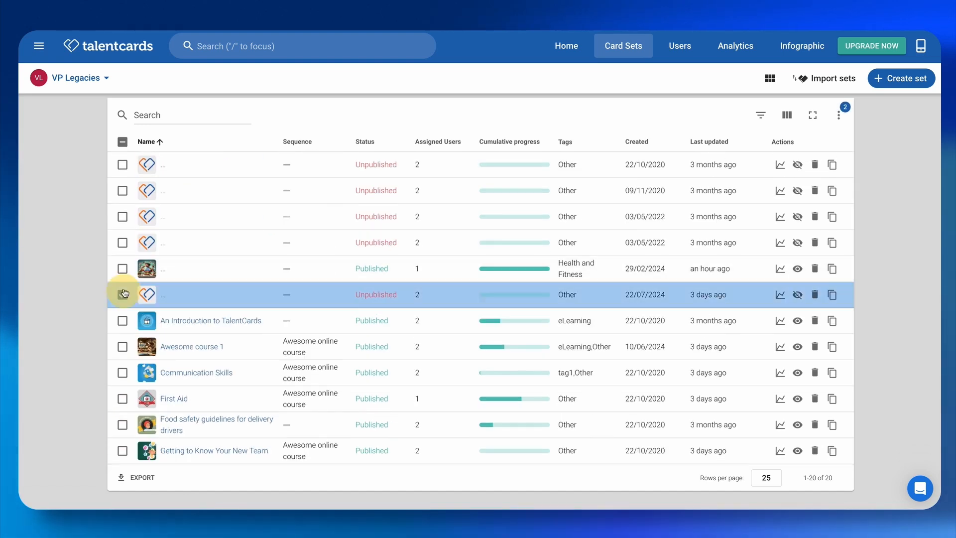
{"action": "left_click", "coordinate": [123, 243]}
{"action": "left_click", "coordinate": [123, 217]}
{"action": "left_click", "coordinate": [123, 190]}
{"action": "left_click", "coordinate": [123, 164]}
{"action": "scroll", "coordinate": [255, 175], "scroll_direction": "down", "scroll_amount": 5}
{"action": "scroll", "coordinate": [256, 175], "scroll_direction": "up", "scroll_amount": 5}
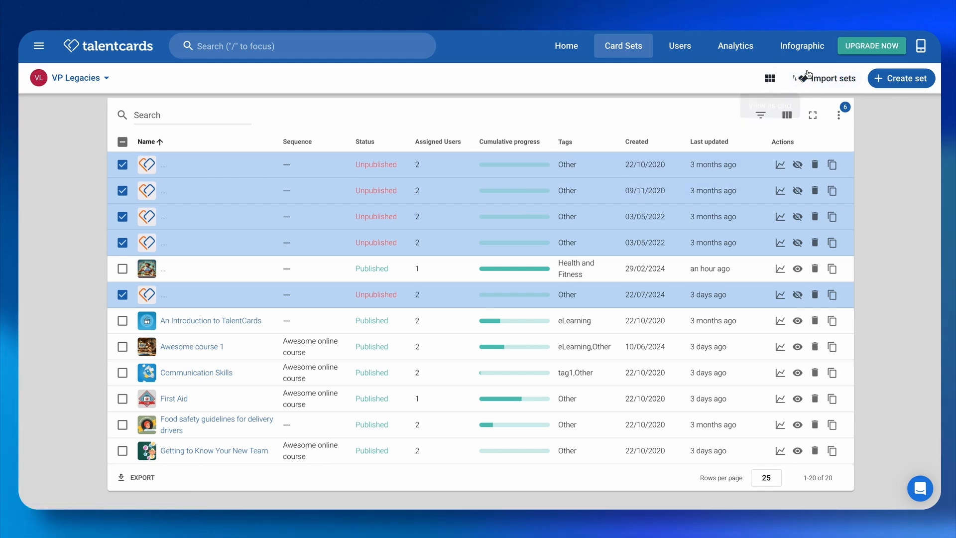
Step: Add the HVAC Department tag to the six selected card sets
{"action": "left_click", "coordinate": [840, 118]}
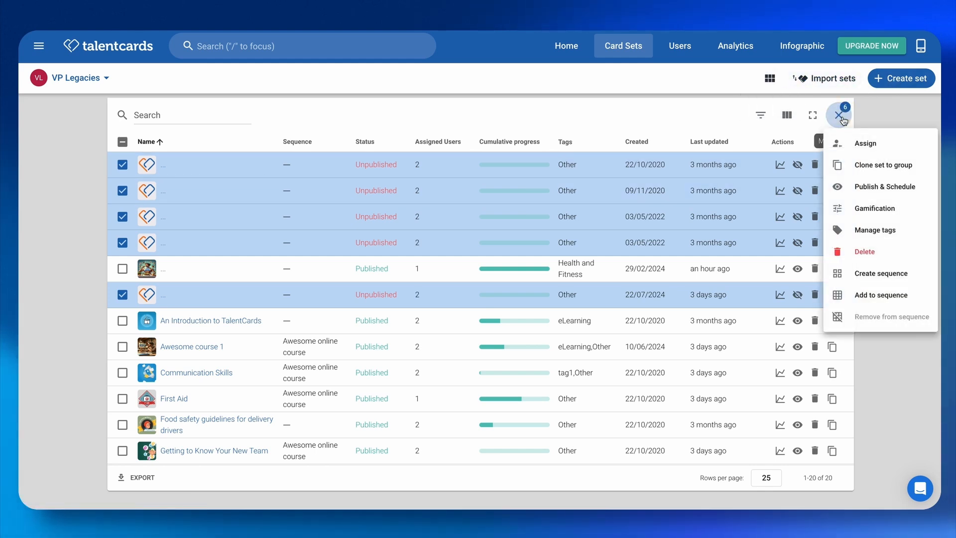
{"action": "left_click", "coordinate": [875, 231]}
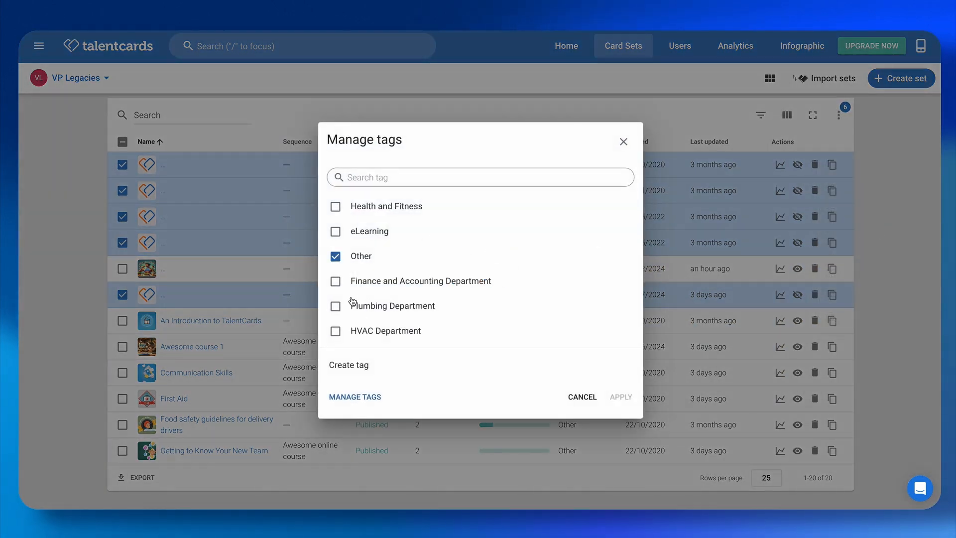
{"action": "left_click", "coordinate": [335, 330]}
{"action": "left_click", "coordinate": [619, 397]}
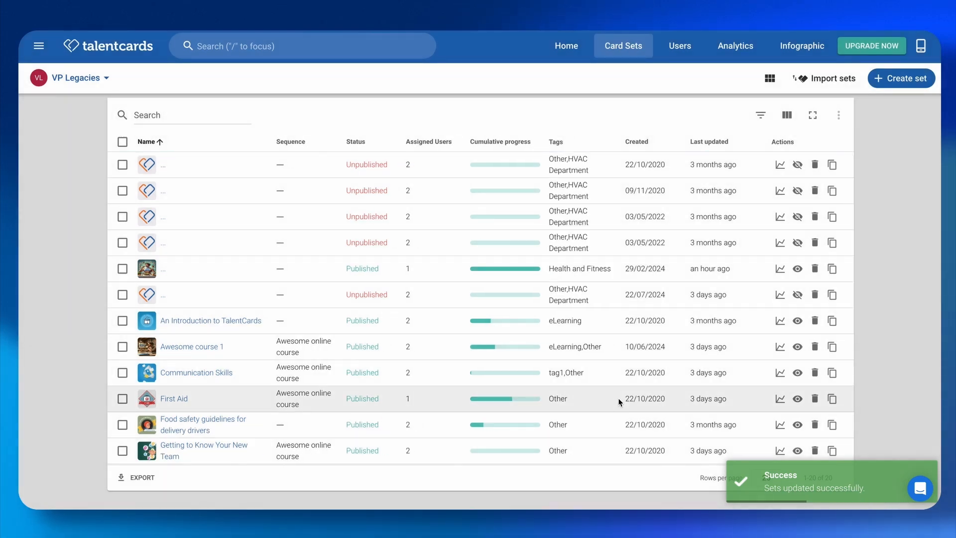
Step: Open the tag management page and list the card sets tagged HVAC Department
{"action": "left_click", "coordinate": [38, 45]}
{"action": "left_click", "coordinate": [90, 372]}
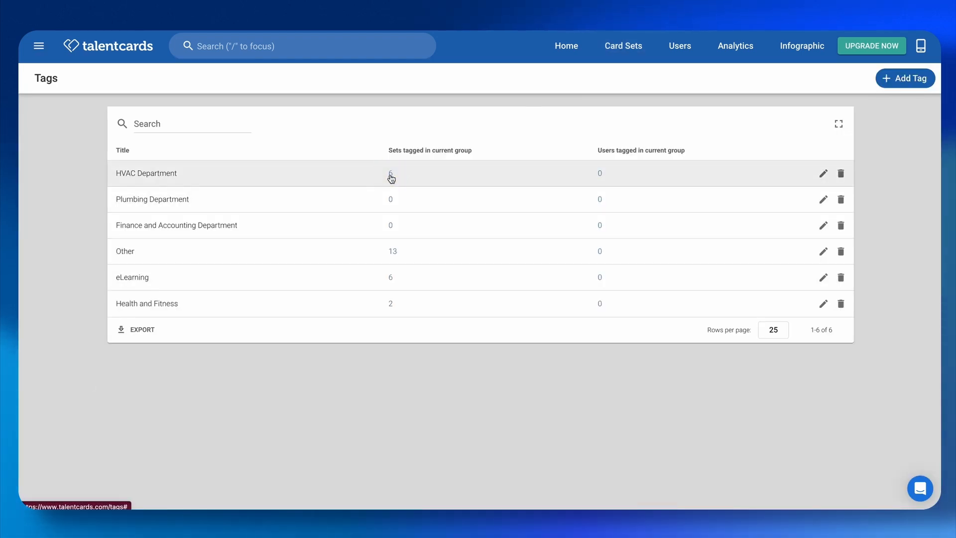
{"action": "left_click", "coordinate": [391, 174]}
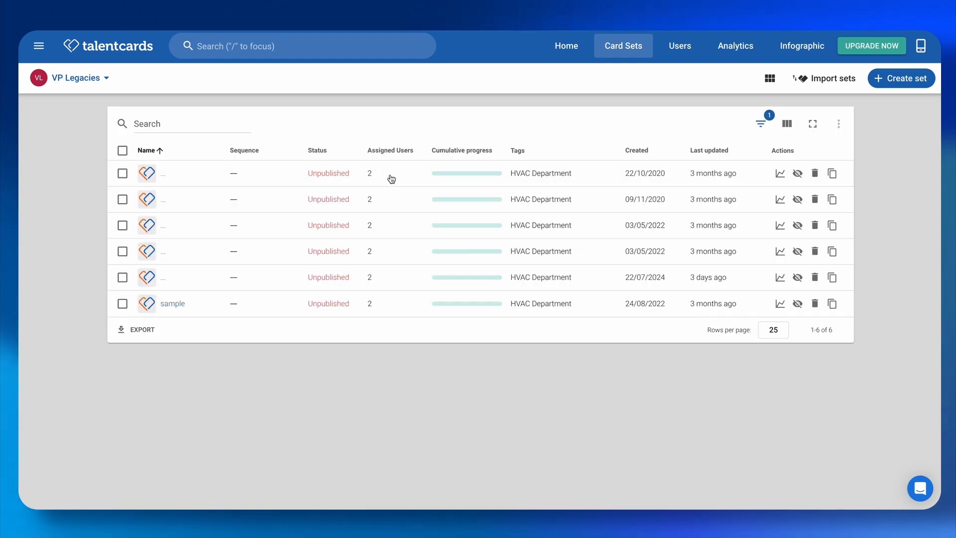
Step: Browse the ready-made card set library offered for importing sets
{"action": "left_click", "coordinate": [803, 80]}
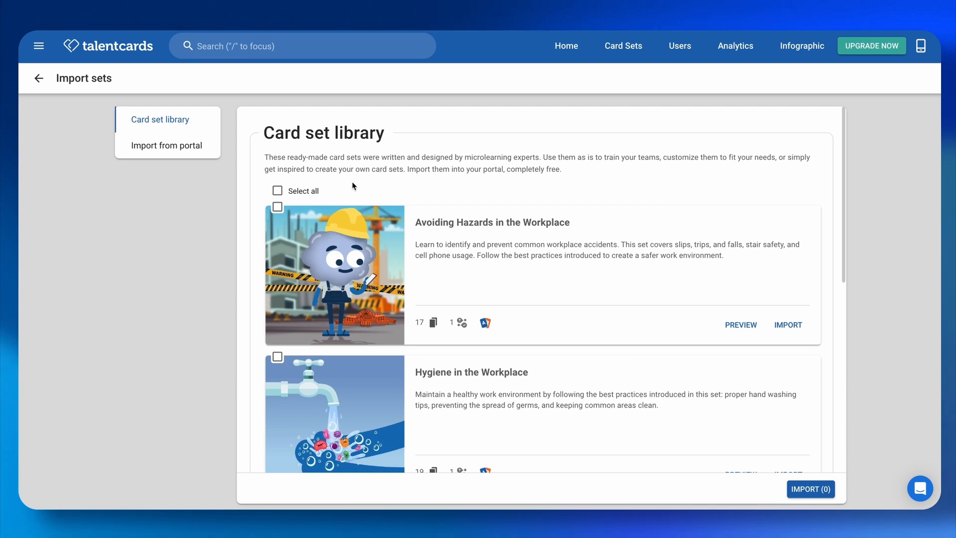
{"action": "scroll", "coordinate": [602, 223], "scroll_direction": "down", "scroll_amount": 10}
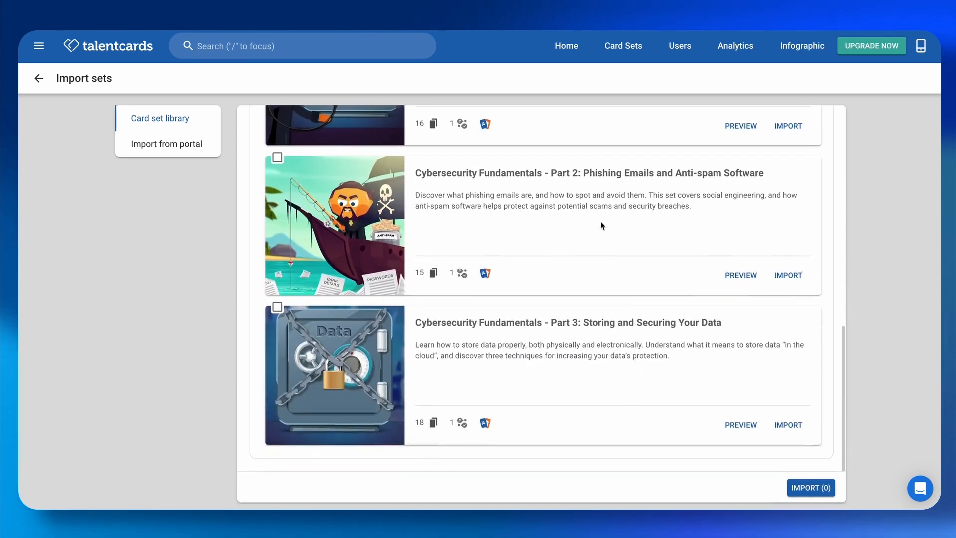
{"action": "scroll", "coordinate": [601, 221], "scroll_direction": "up", "scroll_amount": 3}
{"action": "scroll", "coordinate": [600, 221], "scroll_direction": "up", "scroll_amount": 7}
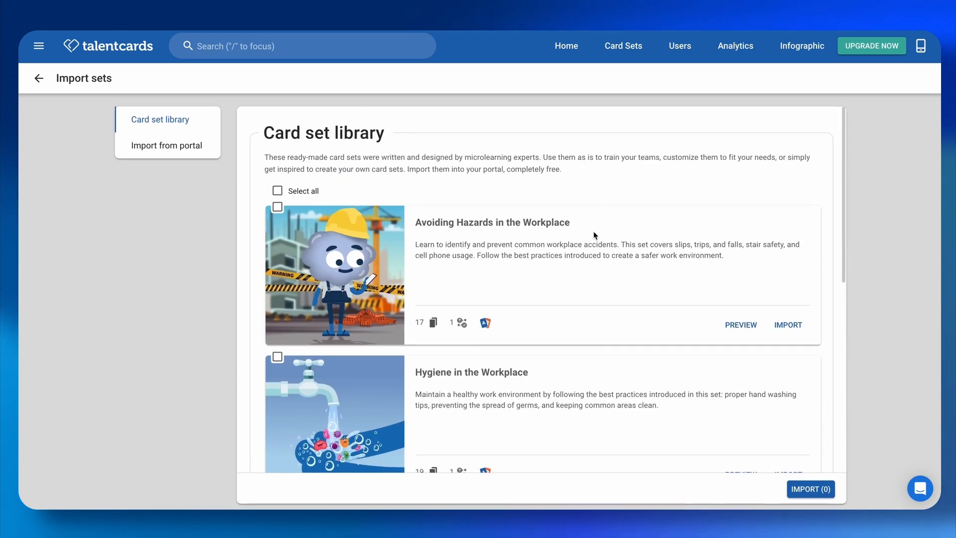
Step: Examine the option for importing sets from another portal and return to the card sets
{"action": "left_click", "coordinate": [179, 160]}
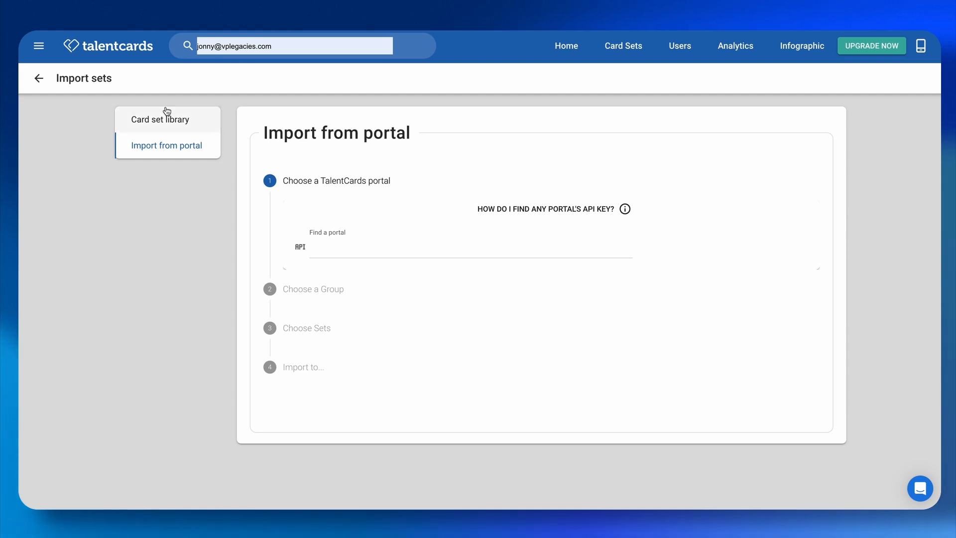
{"action": "left_click", "coordinate": [39, 80]}
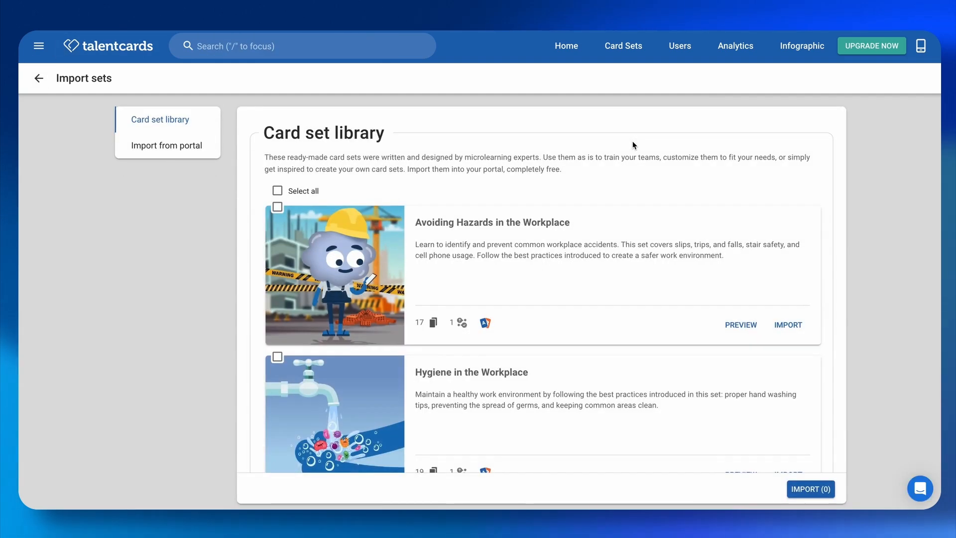
{"action": "left_click", "coordinate": [39, 78]}
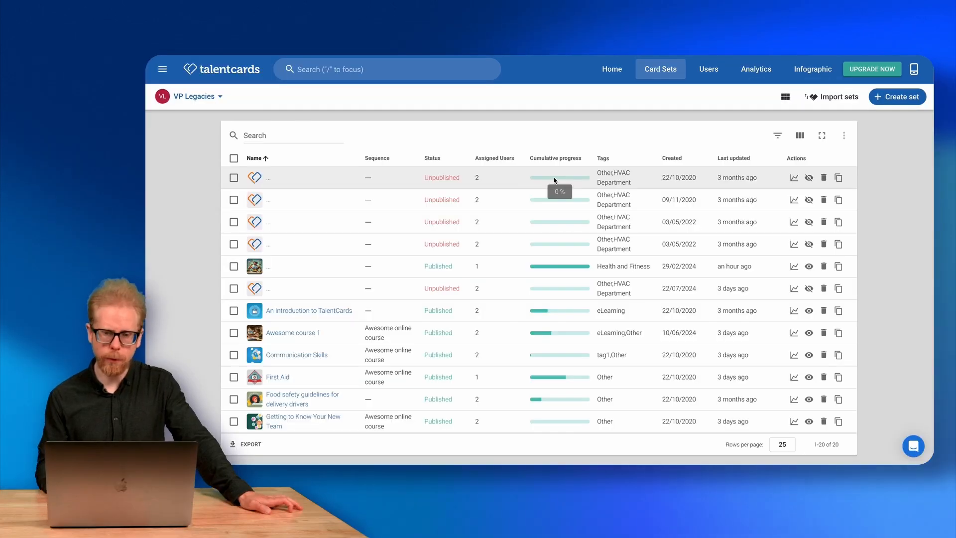
Step: Switch the card sets to the grid view and open the How to change a flat tire set
{"action": "left_click", "coordinate": [656, 69]}
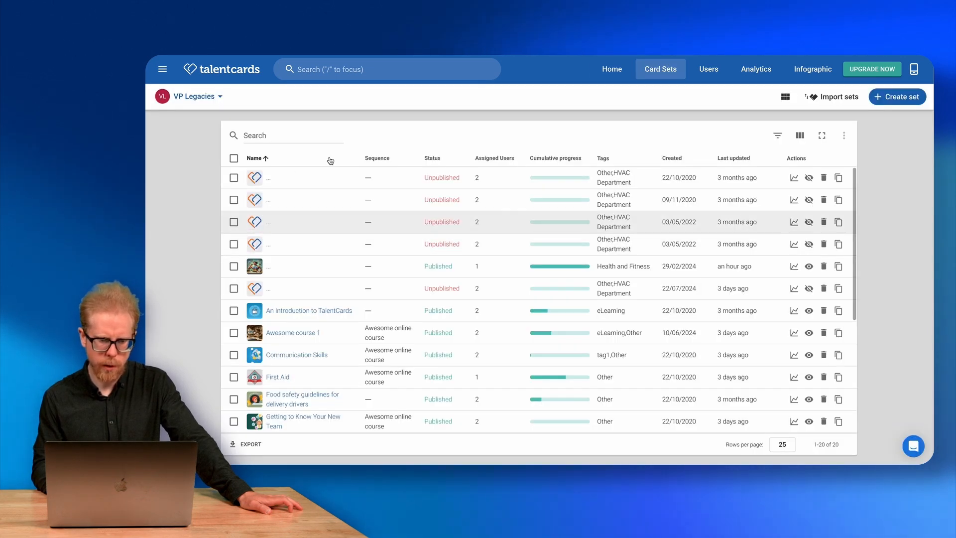
{"action": "left_click", "coordinate": [790, 98]}
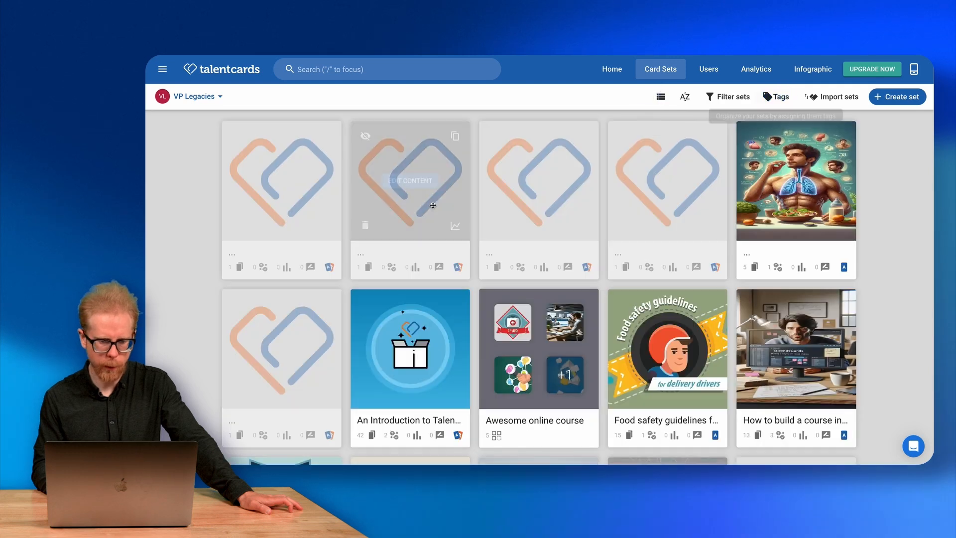
{"action": "scroll", "coordinate": [645, 269], "scroll_direction": "down", "scroll_amount": 5}
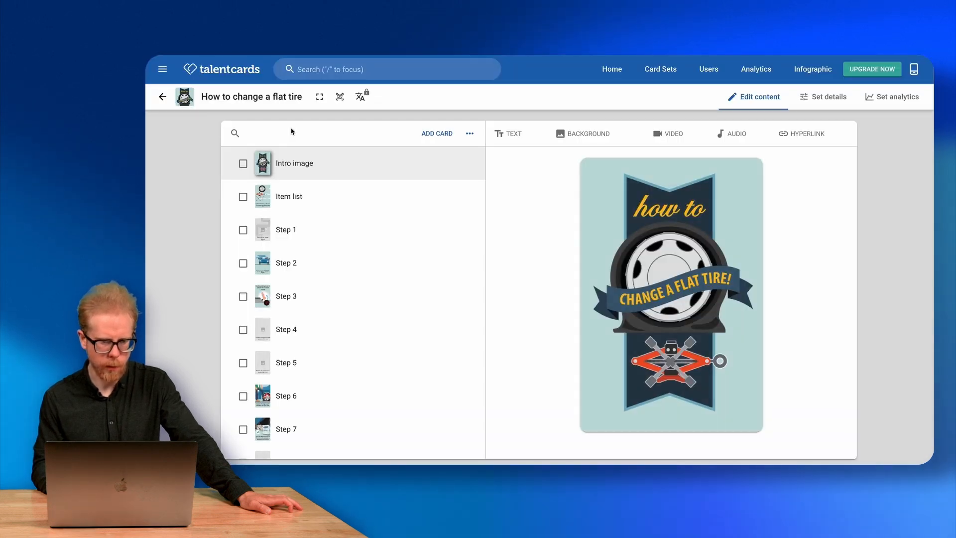
Step: Examine the tag choices in the How to change a flat tire set details
{"action": "left_click", "coordinate": [823, 98]}
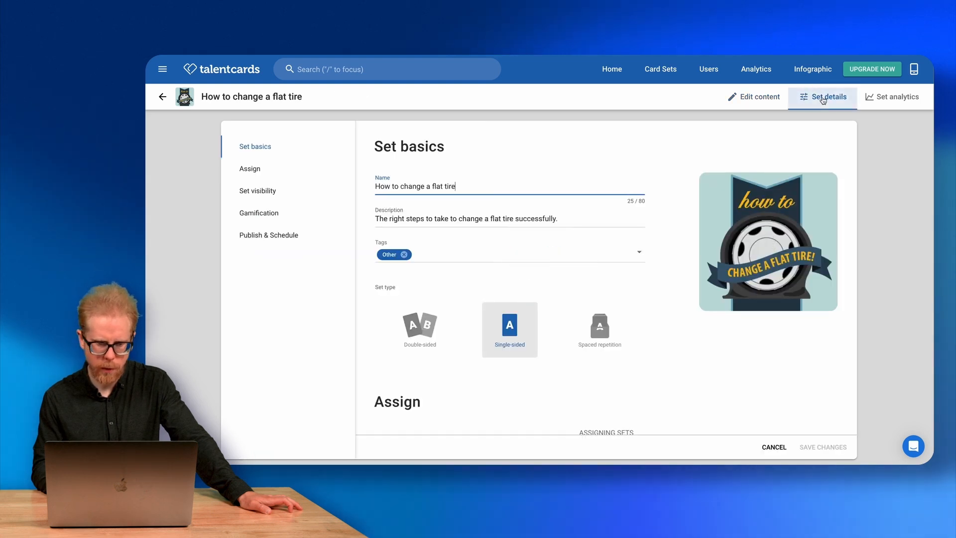
{"action": "left_click", "coordinate": [484, 258]}
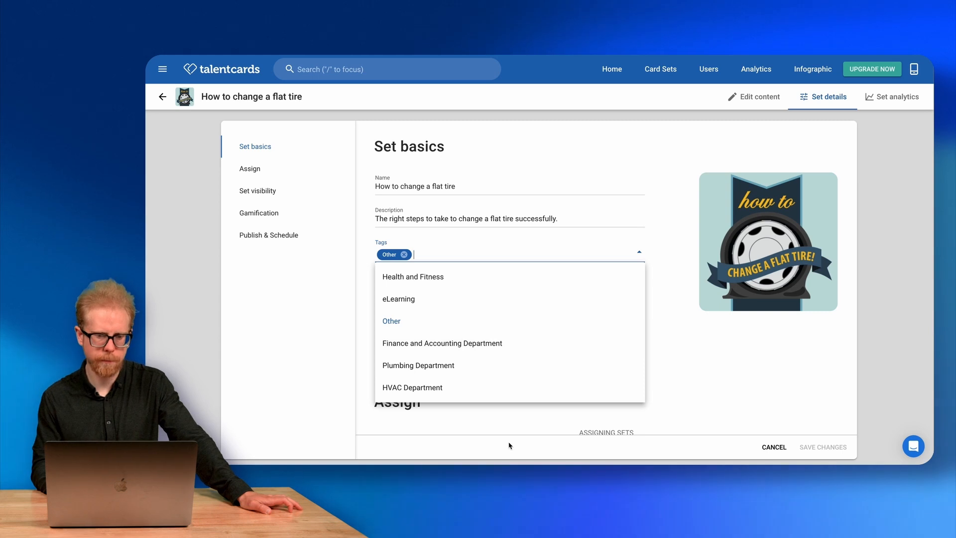
{"action": "left_click", "coordinate": [546, 149]}
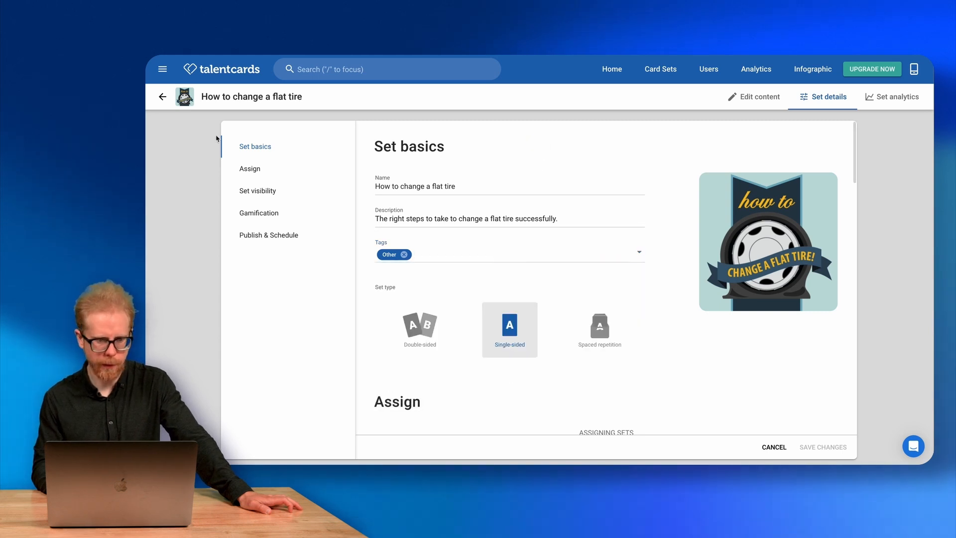
Step: Open the owner's user record and select the Health and Fitness, Other, eLearning, Plumbing Department, HVAC Department, and Finance and Accounting Department tags
{"action": "left_click", "coordinate": [707, 72]}
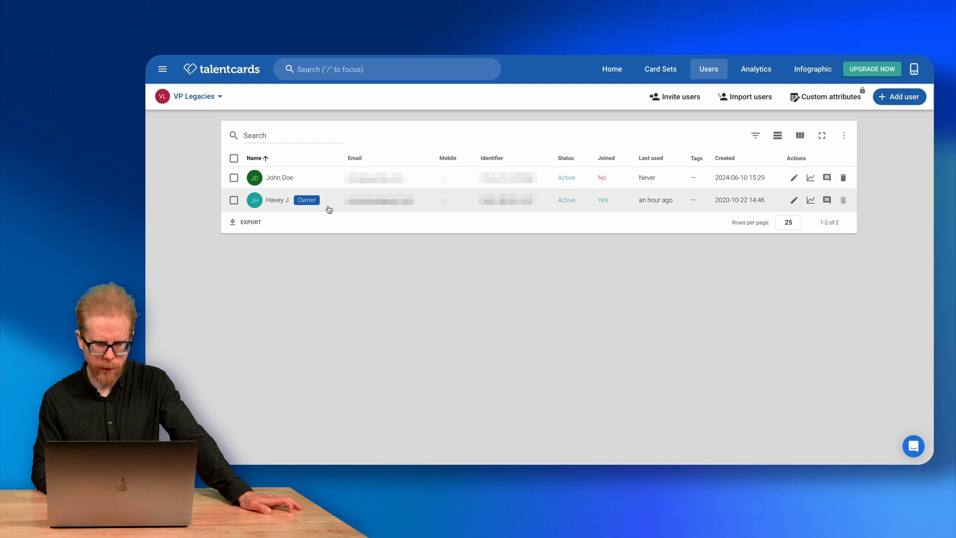
{"action": "left_click", "coordinate": [794, 200]}
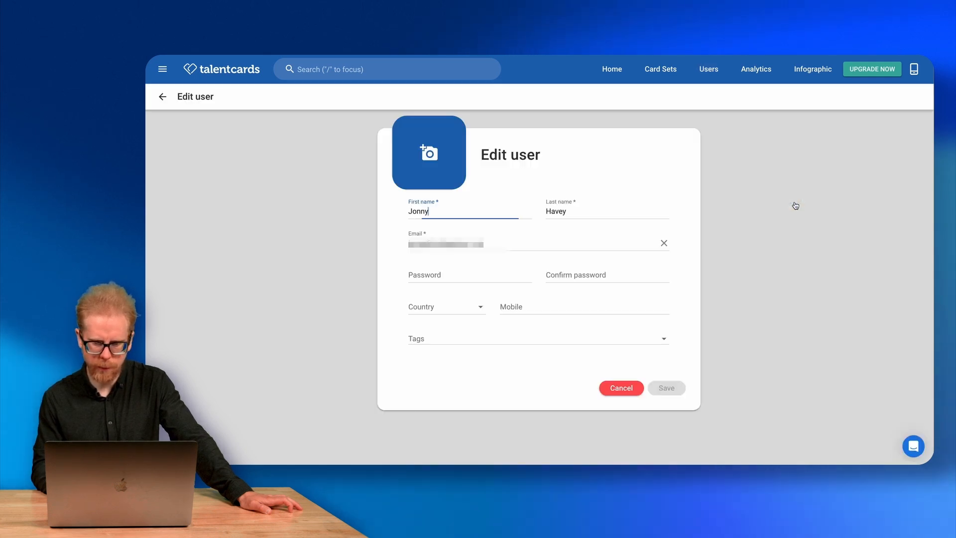
{"action": "left_click", "coordinate": [664, 338]}
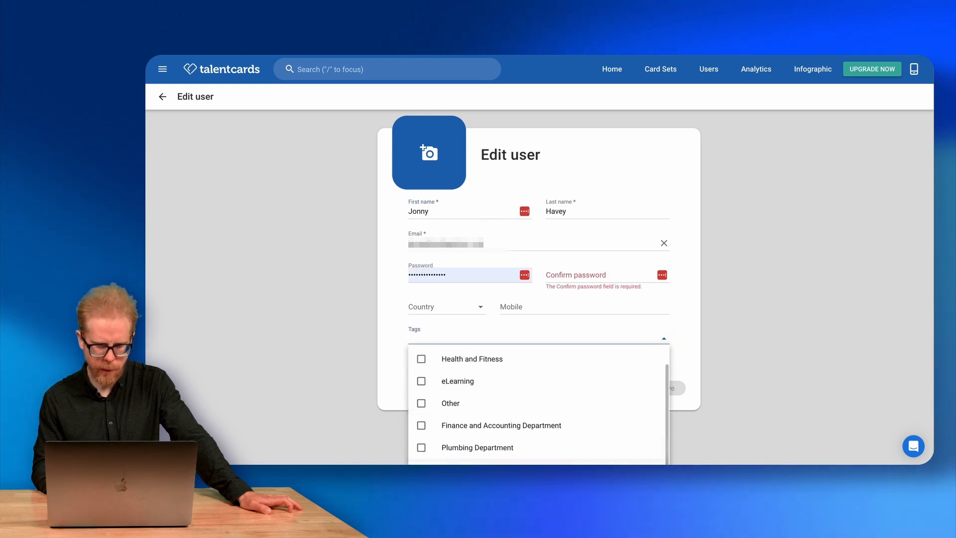
{"action": "scroll", "coordinate": [438, 391], "scroll_direction": "up", "scroll_amount": 1}
{"action": "left_click", "coordinate": [422, 382]}
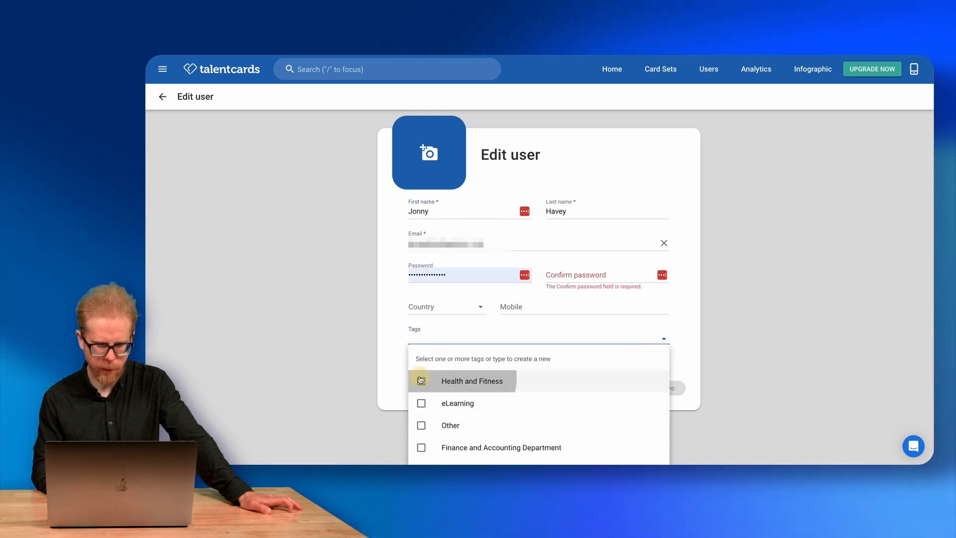
{"action": "left_click", "coordinate": [421, 402]}
{"action": "left_click", "coordinate": [421, 387]}
{"action": "left_click", "coordinate": [423, 409]}
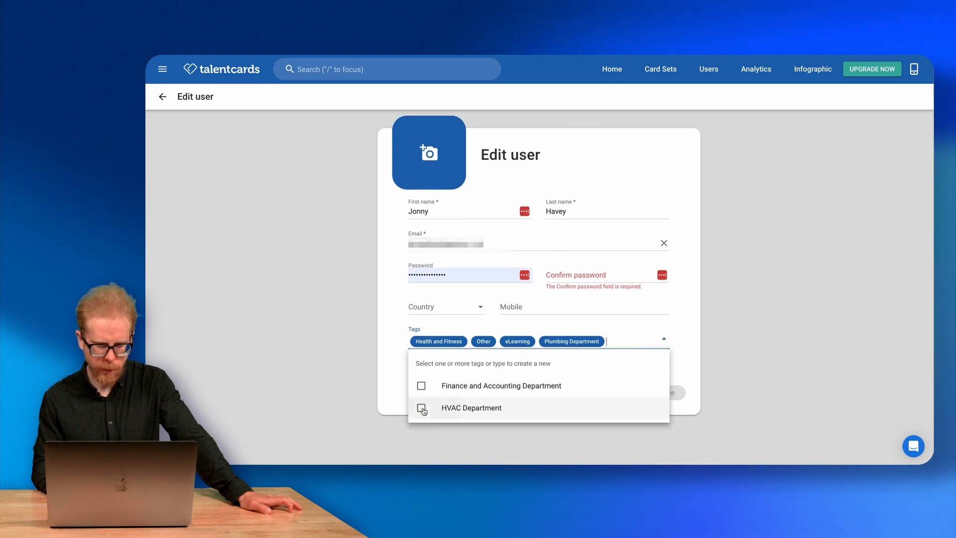
{"action": "left_click", "coordinate": [422, 409]}
{"action": "left_click", "coordinate": [421, 398]}
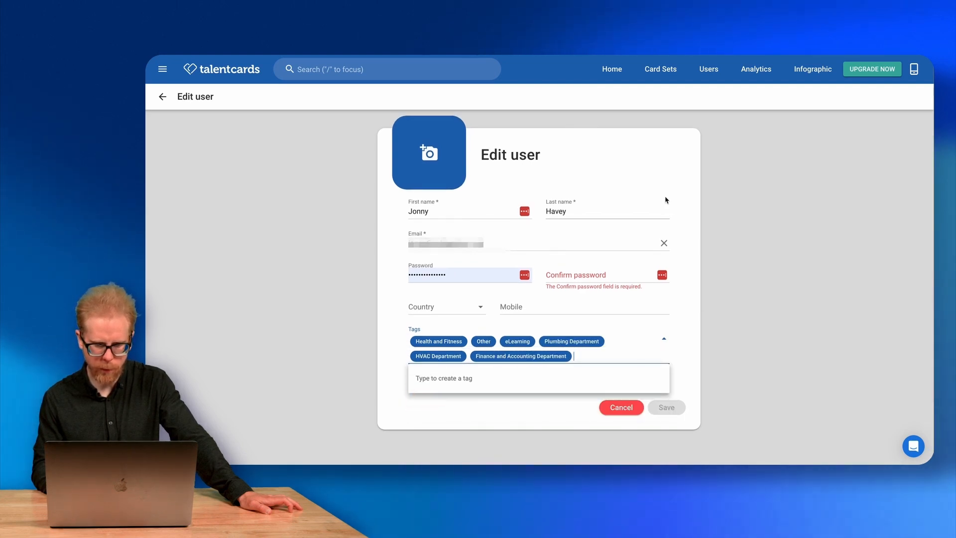
{"action": "left_click", "coordinate": [682, 266]}
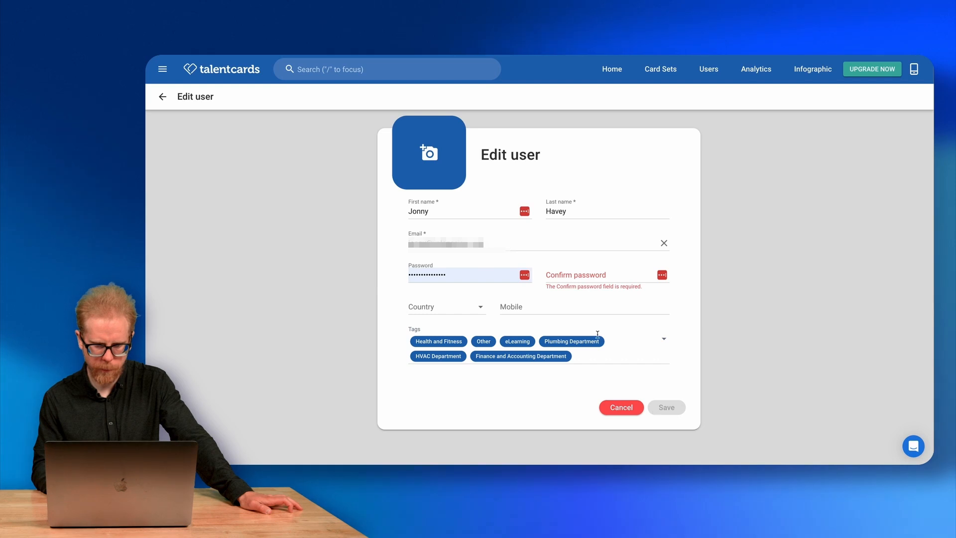
{"action": "left_click", "coordinate": [570, 274]}
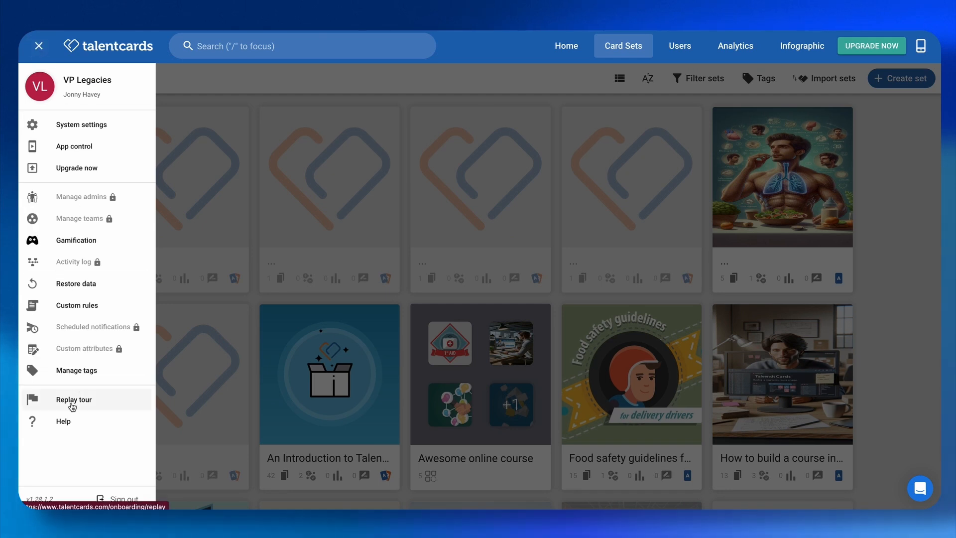
Step: Replay the onboarding tour and go through its card sets, app and web app launch pages
{"action": "left_click", "coordinate": [81, 404]}
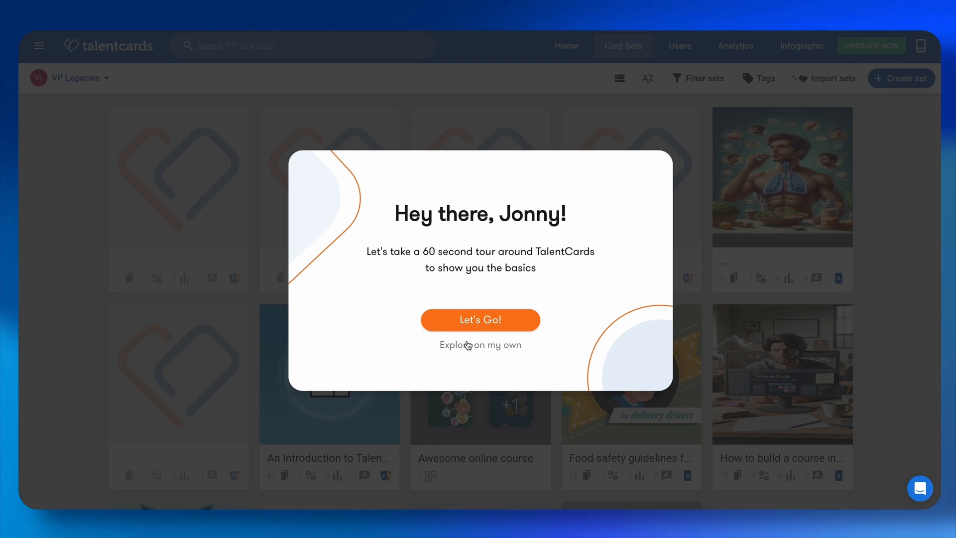
{"action": "left_click", "coordinate": [495, 321]}
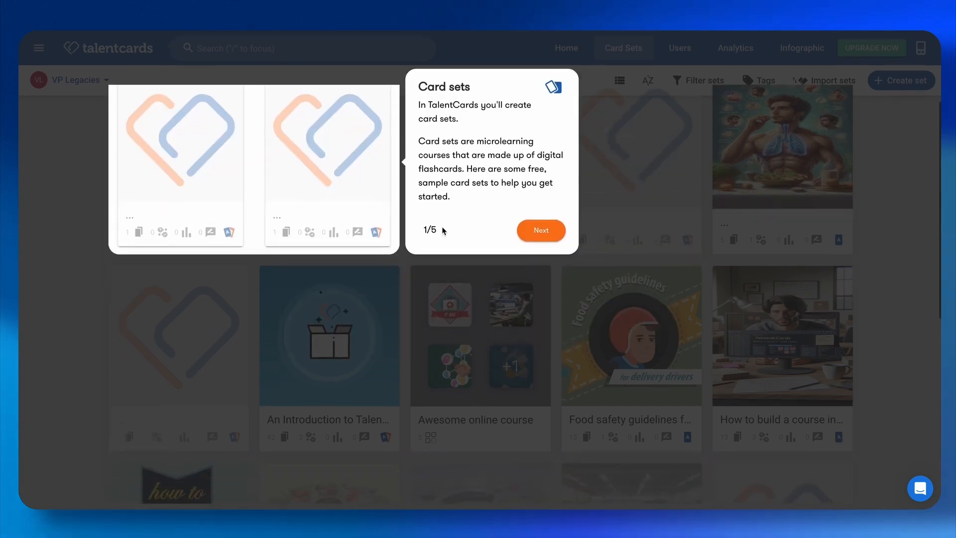
{"action": "left_click", "coordinate": [540, 235]}
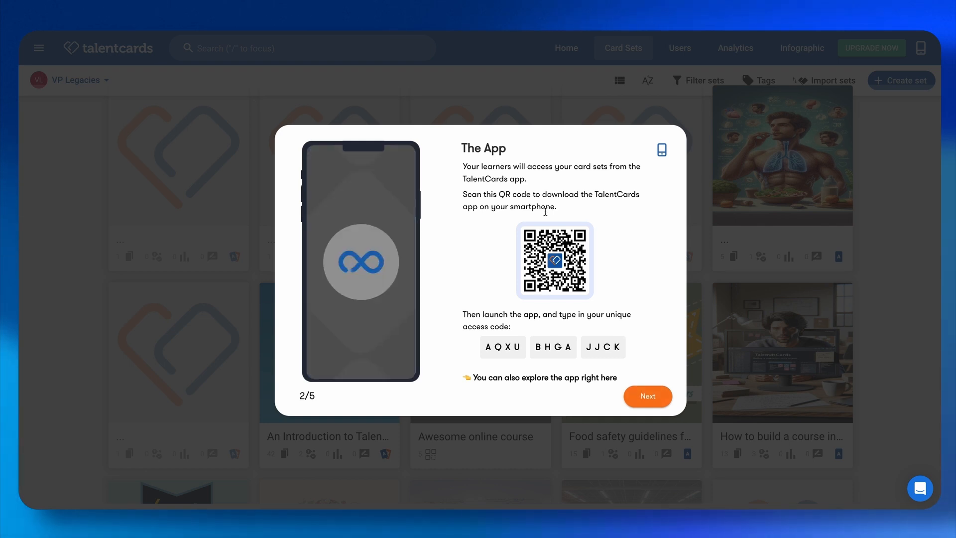
{"action": "left_click", "coordinate": [649, 397]}
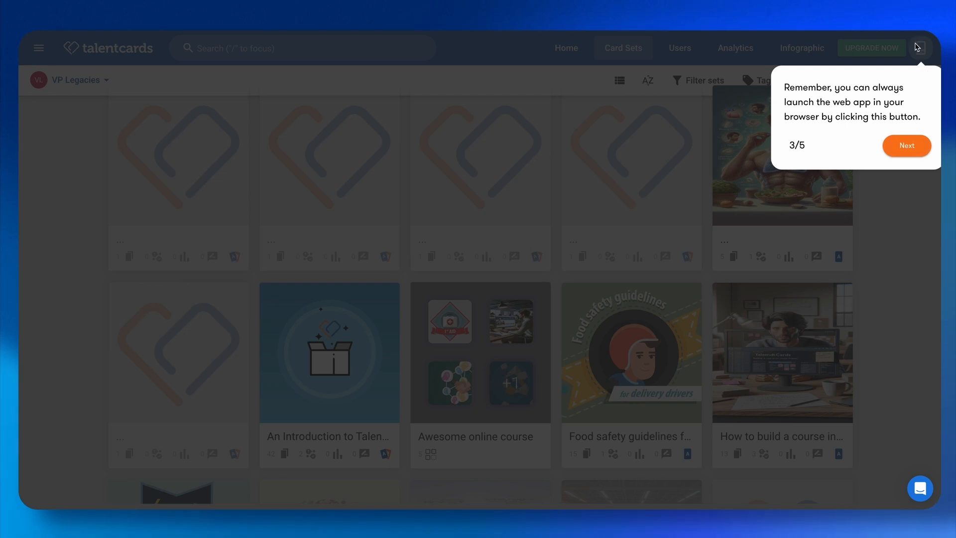
{"action": "left_click", "coordinate": [909, 145]}
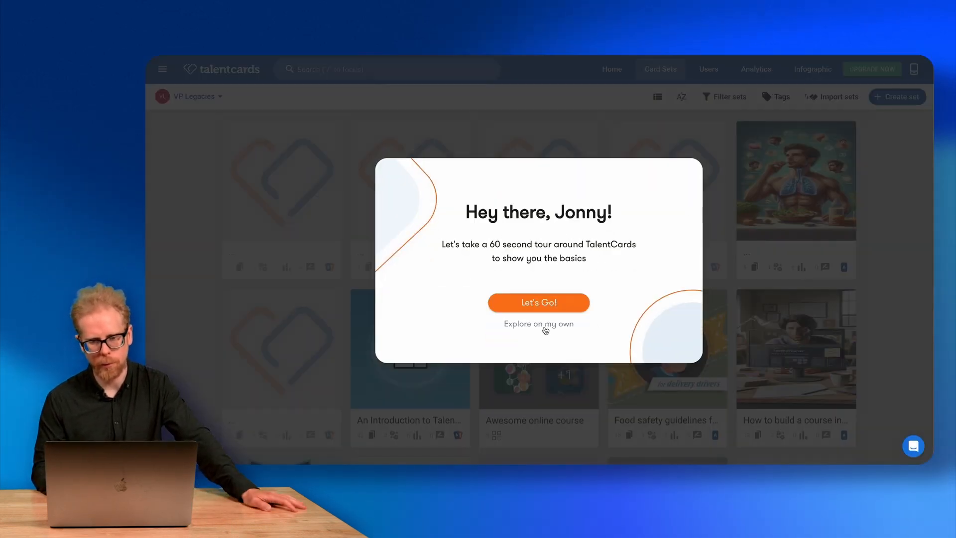
Step: Skip the onboarding tour, then view the TalentCards help center and return to the card sets
{"action": "left_click", "coordinate": [541, 324]}
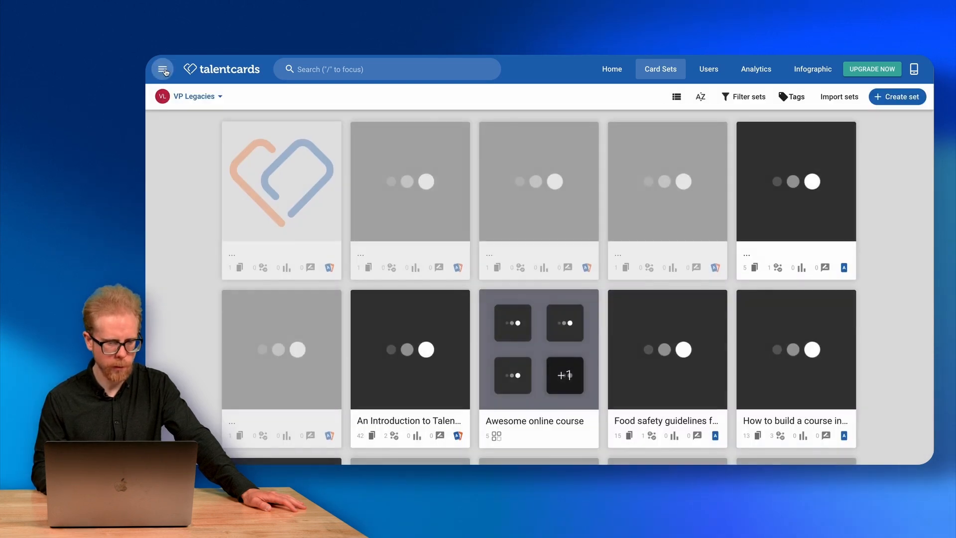
{"action": "left_click", "coordinate": [163, 69]}
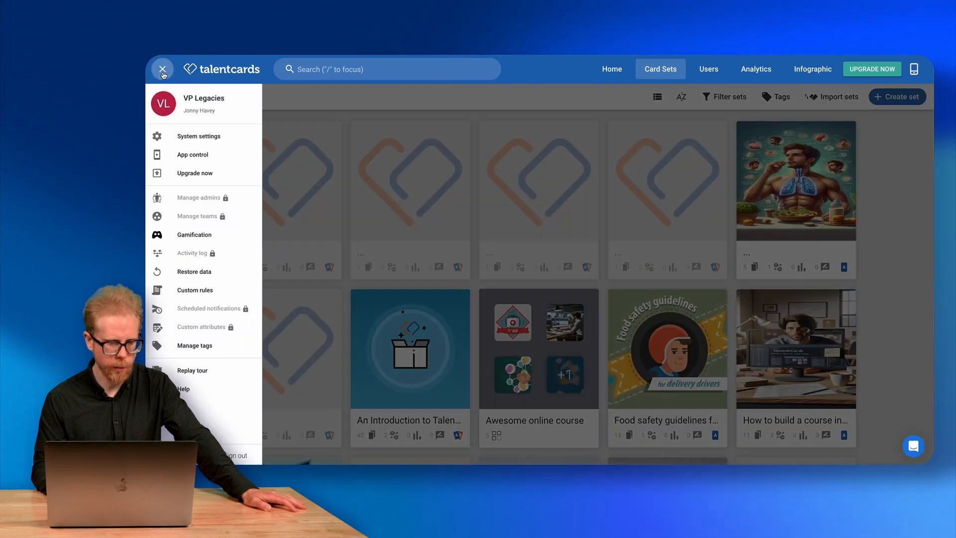
{"action": "left_click", "coordinate": [181, 390]}
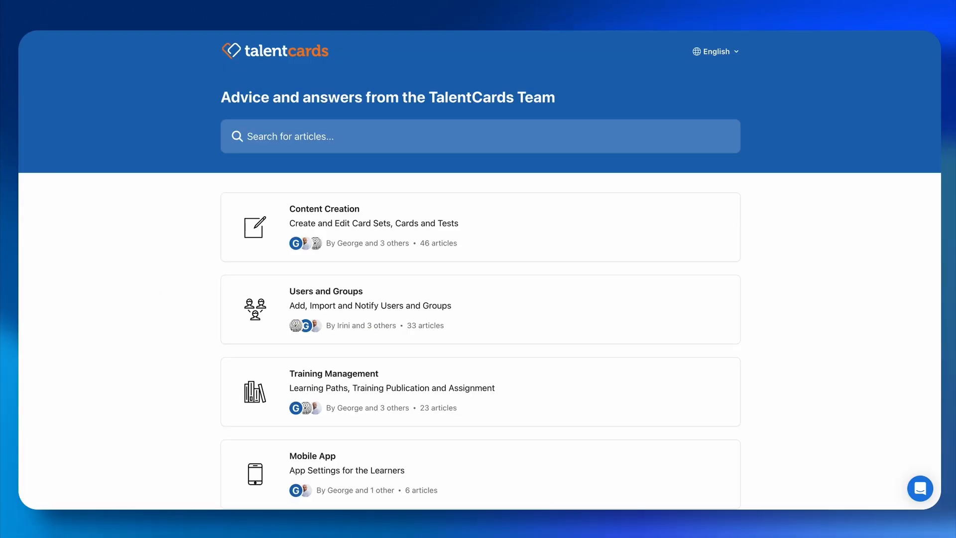
{"action": "key", "text": "super+w"}
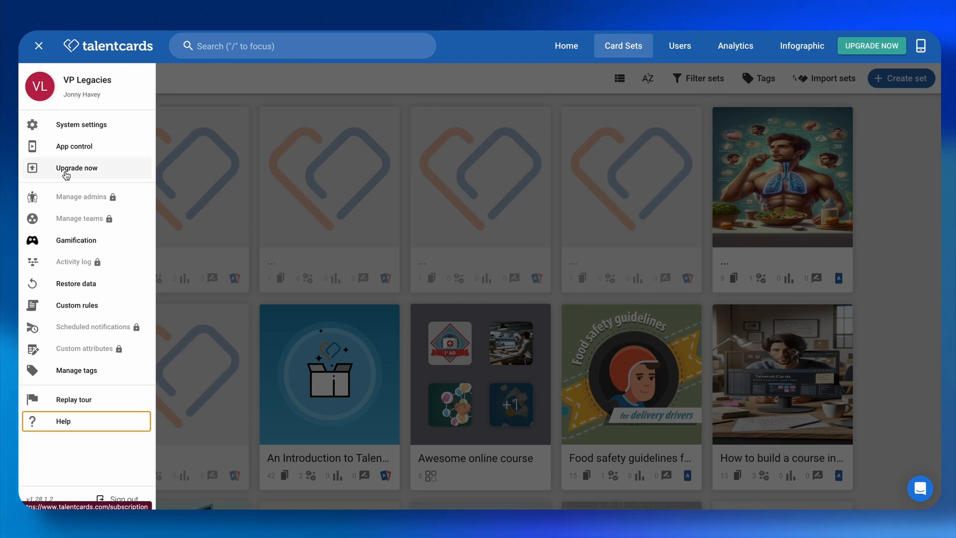
Step: Open the subscription plans and compare their yearly and monthly billing and included features, leaving the billing on monthly
{"action": "left_click", "coordinate": [67, 173]}
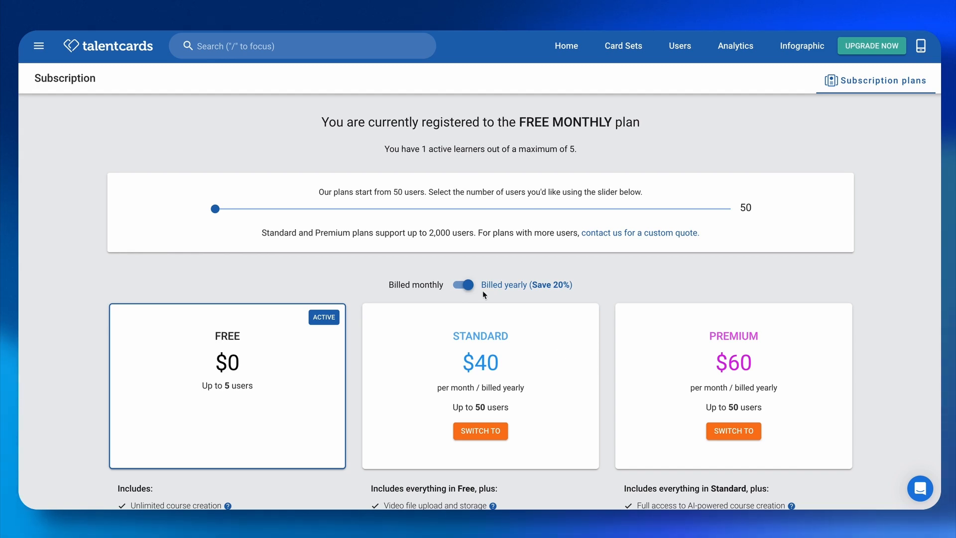
{"action": "left_click", "coordinate": [466, 285]}
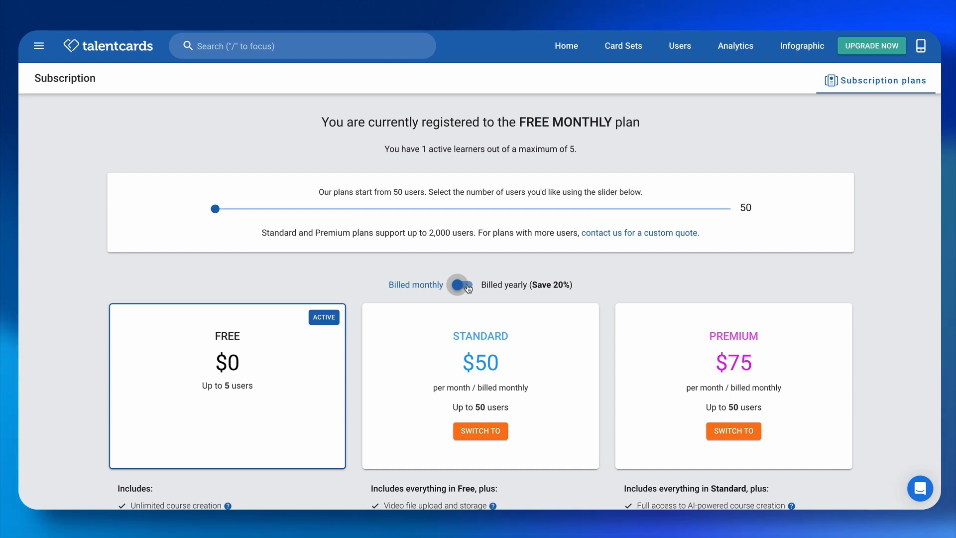
{"action": "left_click", "coordinate": [467, 286]}
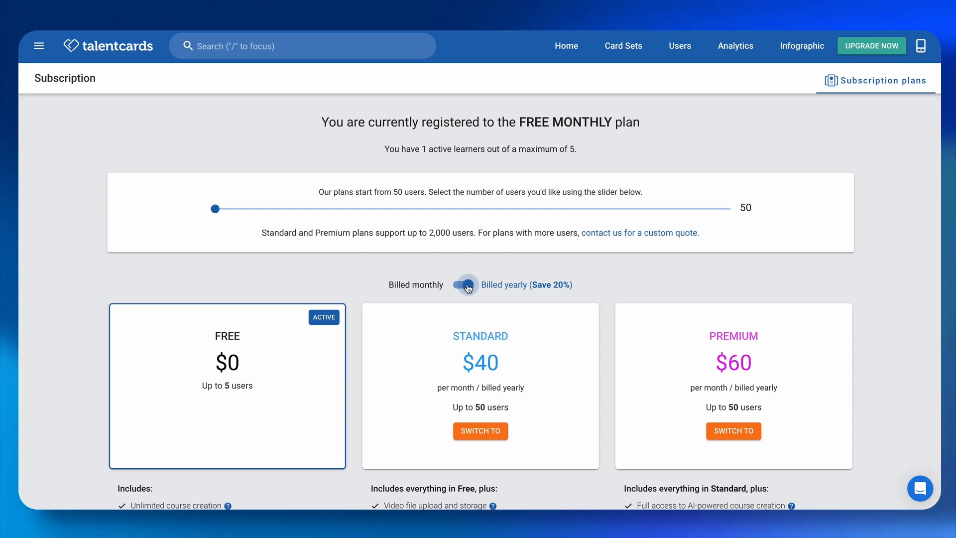
{"action": "left_click", "coordinate": [467, 287]}
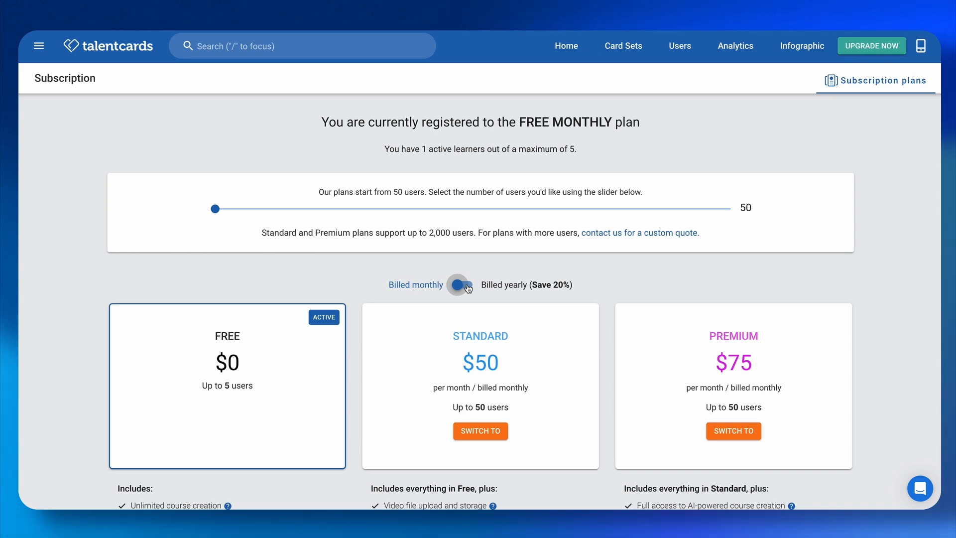
{"action": "scroll", "coordinate": [468, 287], "scroll_direction": "down", "scroll_amount": 2}
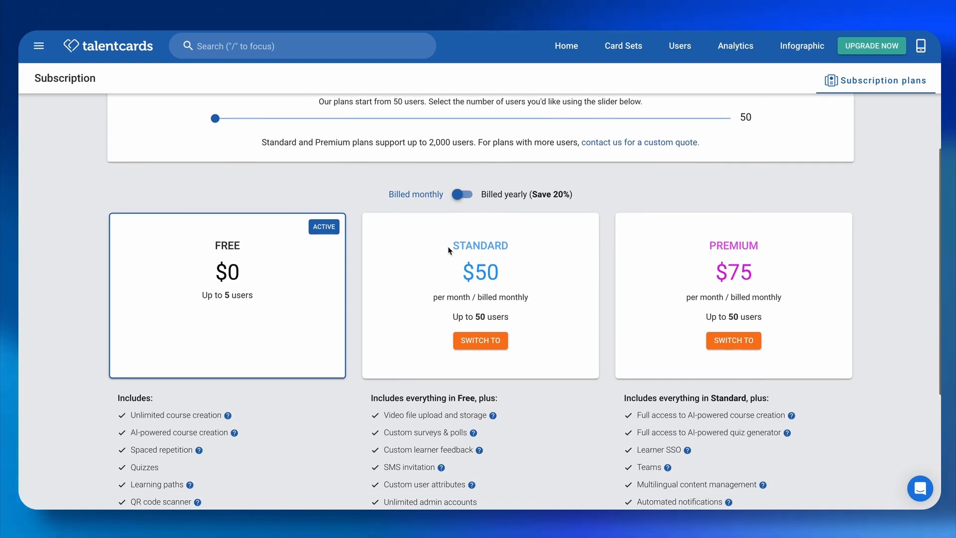
{"action": "scroll", "coordinate": [449, 250], "scroll_direction": "down", "scroll_amount": 1}
{"action": "scroll", "coordinate": [434, 281], "scroll_direction": "down", "scroll_amount": 1}
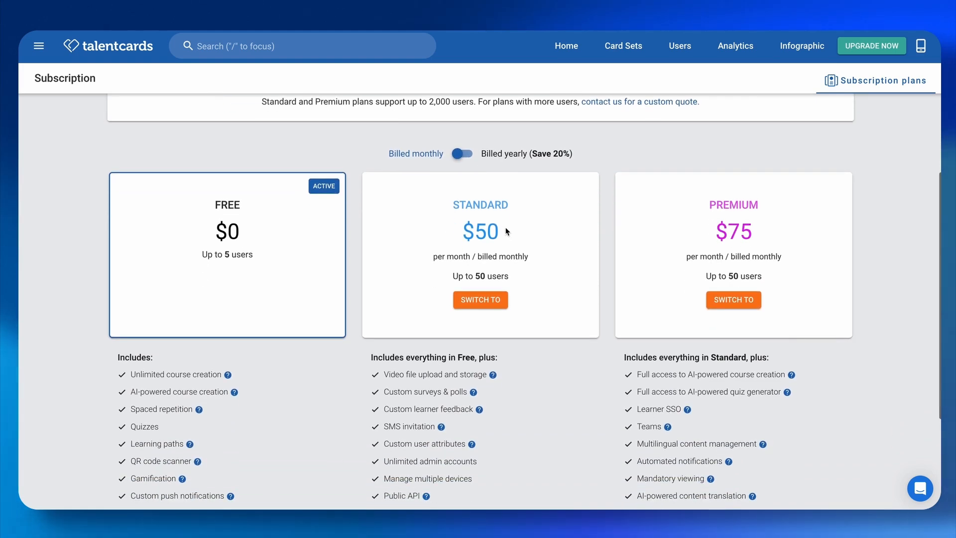
{"action": "scroll", "coordinate": [485, 221], "scroll_direction": "down", "scroll_amount": 2}
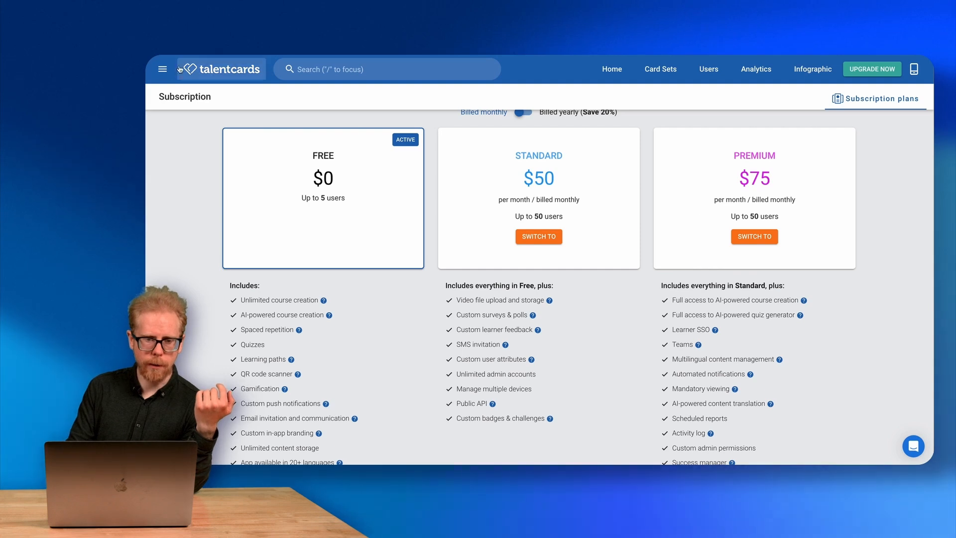
Step: Check which admin features are locked on the current plan and view the Premium plan's description of full access to AI-powered course creation
{"action": "left_click", "coordinate": [162, 69]}
{"action": "mouse_move", "coordinate": [202, 207]}
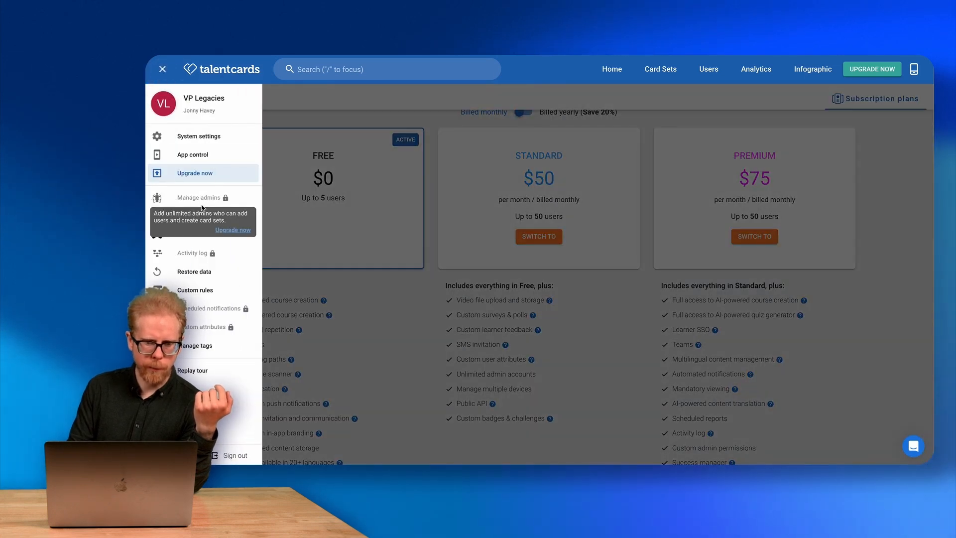
{"action": "mouse_move", "coordinate": [224, 249]}
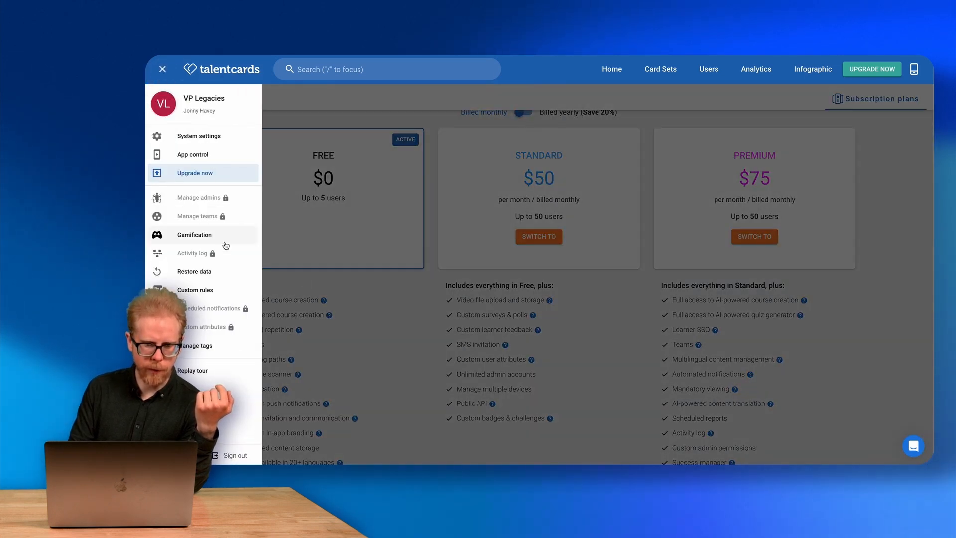
{"action": "mouse_move", "coordinate": [238, 332]}
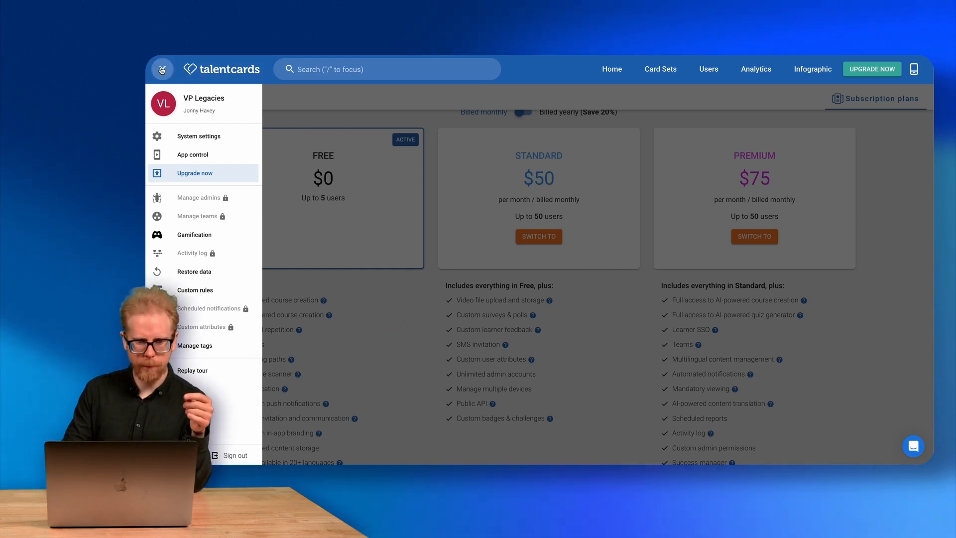
{"action": "left_click", "coordinate": [162, 70]}
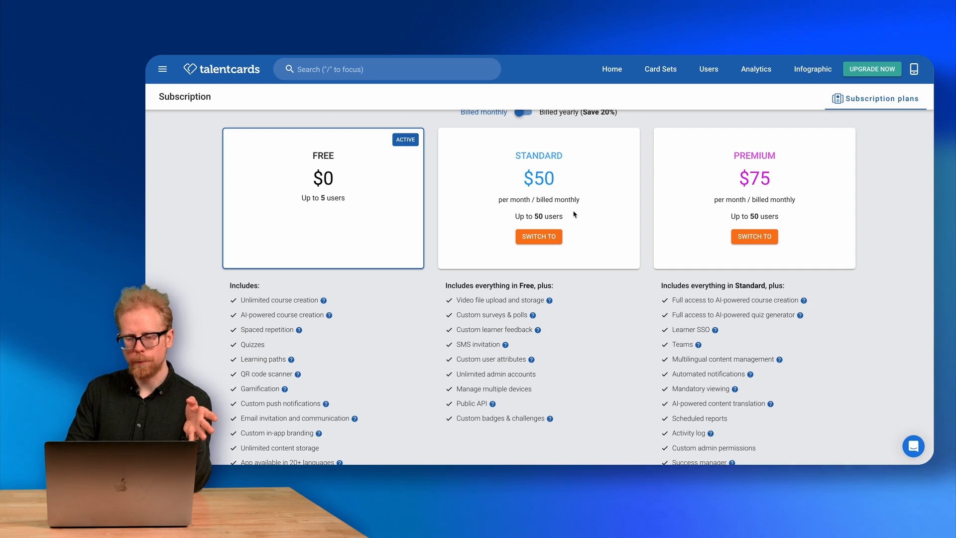
{"action": "mouse_move", "coordinate": [733, 304]}
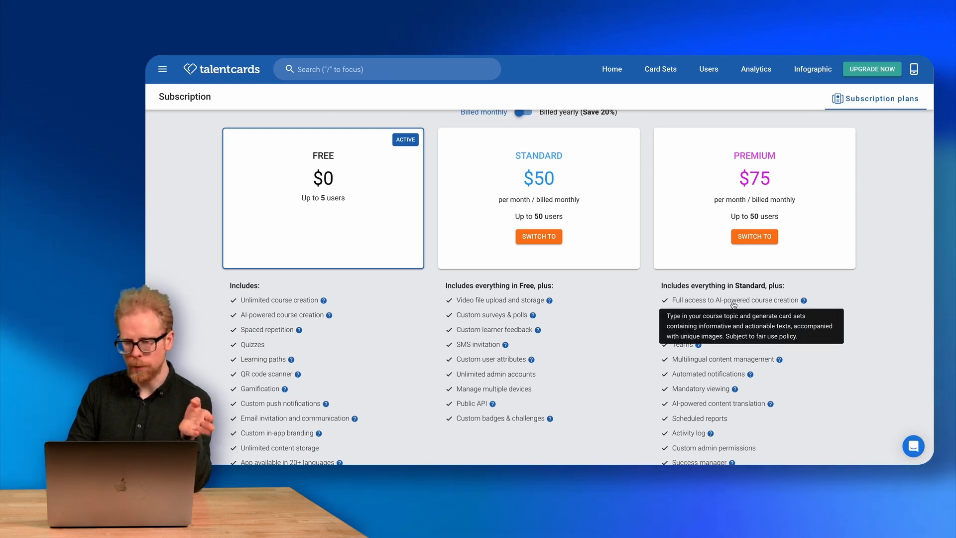